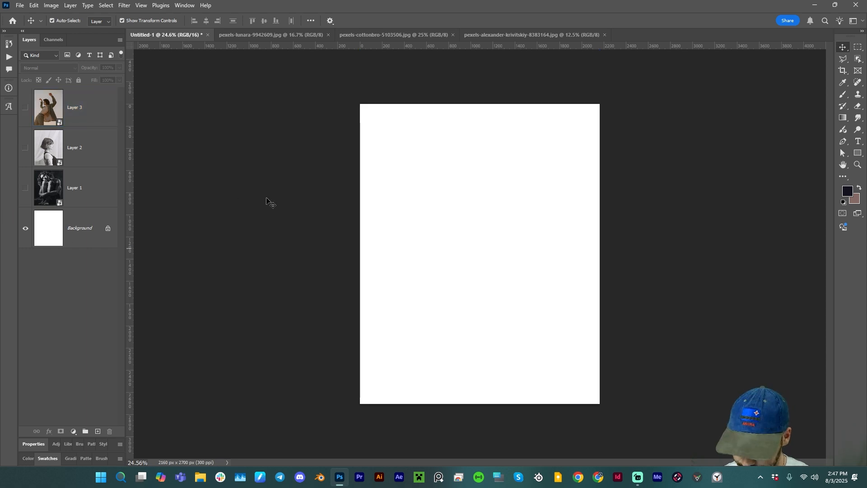
# - Unlock the Background layer and paint a large dark shape on it with a 406 px Hard Round brush
pyautogui.press('b')
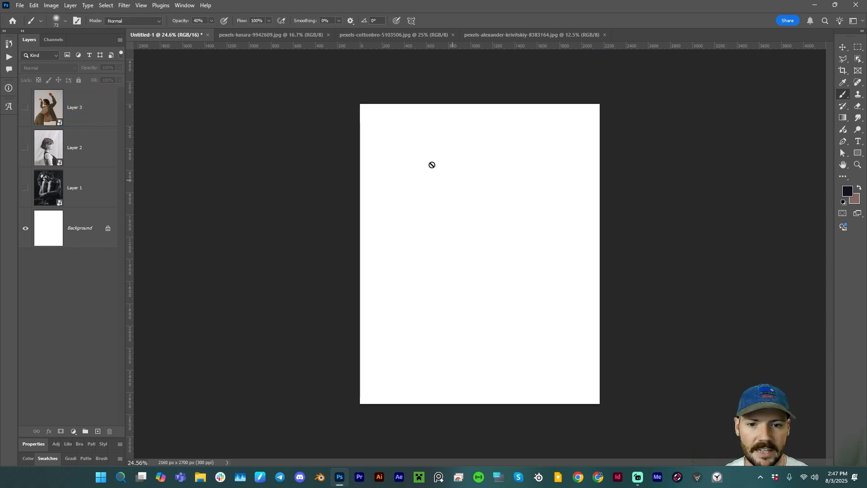
pyautogui.click(108, 228)
pyautogui.rightClick(456, 194)
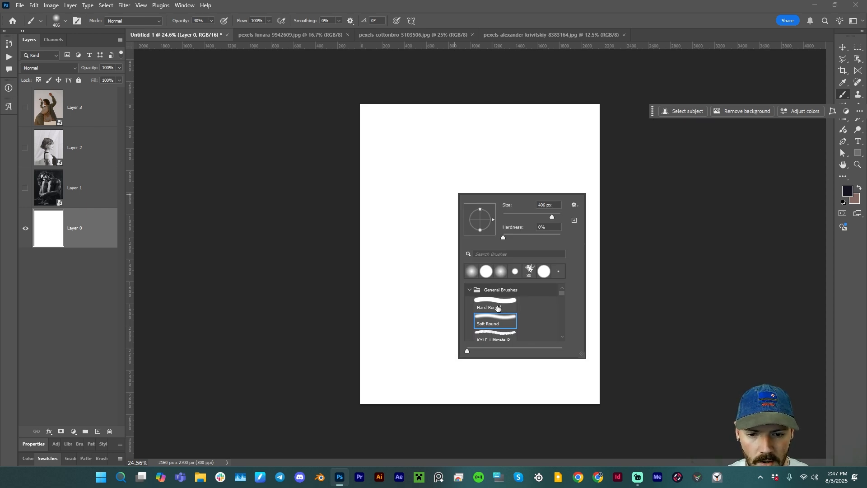
pyautogui.click(494, 309)
pyautogui.moveTo(446, 185)
pyautogui.mouseDown()
pyautogui.moveTo(482, 253)
pyautogui.moveTo(488, 178)
pyautogui.moveTo(446, 237)
pyautogui.moveTo(452, 222)
pyautogui.mouseUp()
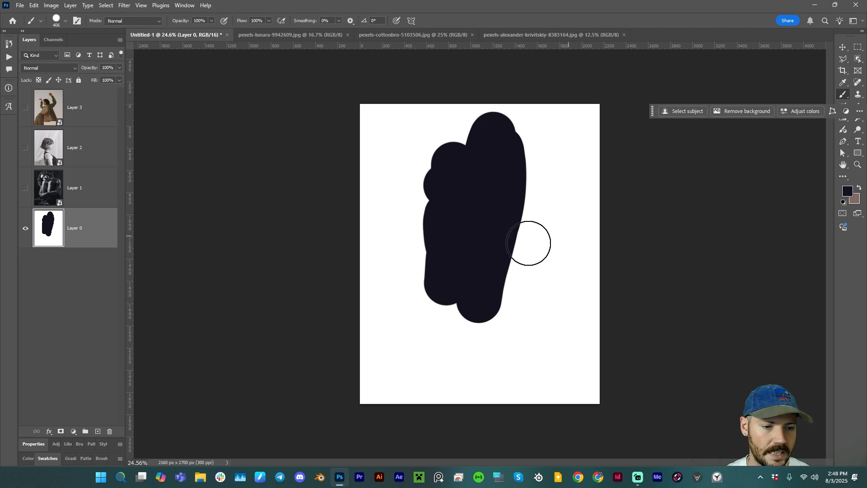
# - Switch the foreground colour to white and brush a diagonal white band across the dark shape
pyautogui.press('s')
pyautogui.press('d')
pyautogui.click(859, 187)
pyautogui.click(518, 207)
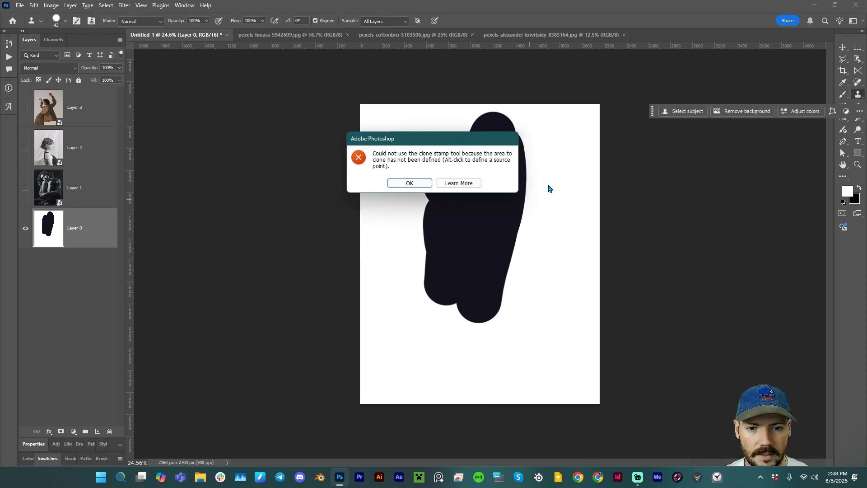
pyautogui.click(410, 183)
pyautogui.click(507, 193)
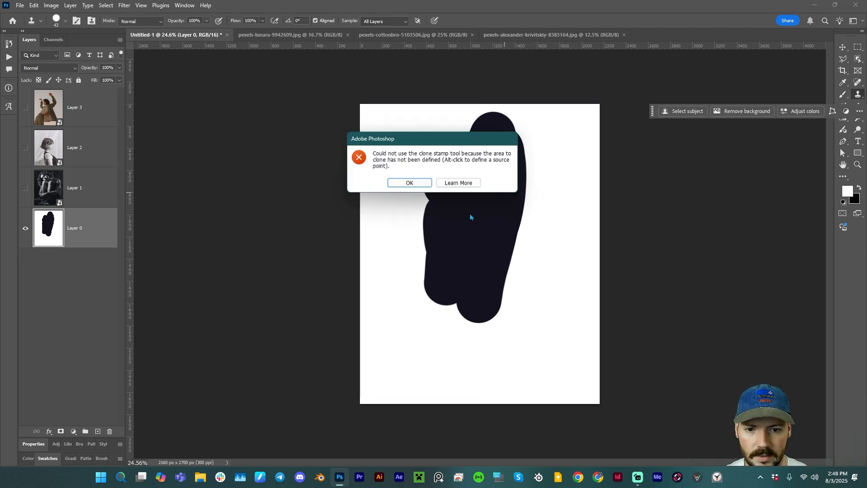
pyautogui.click(410, 181)
pyautogui.press('b')
pyautogui.moveTo(510, 187)
pyautogui.mouseDown()
pyautogui.moveTo(524, 214)
pyautogui.moveTo(509, 246)
pyautogui.mouseUp()
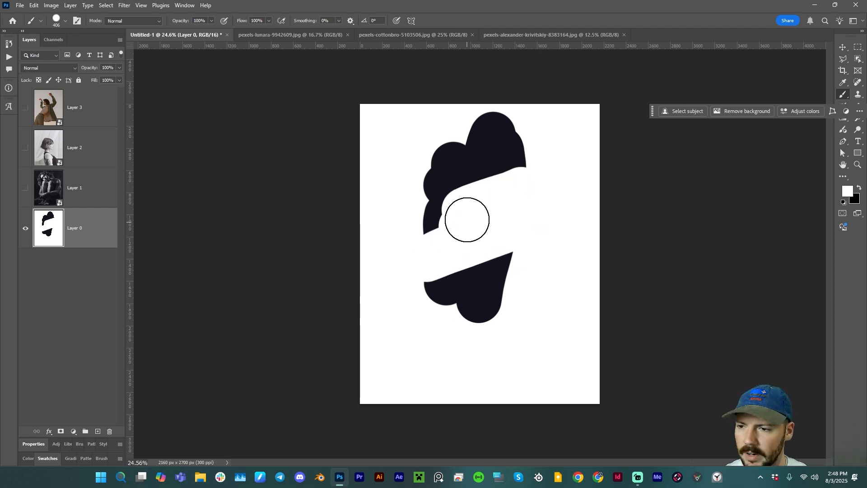
# - Set the brush mode to Difference and paint a long diagonal stroke across the white canvas and dark shape
pyautogui.click(125, 20)
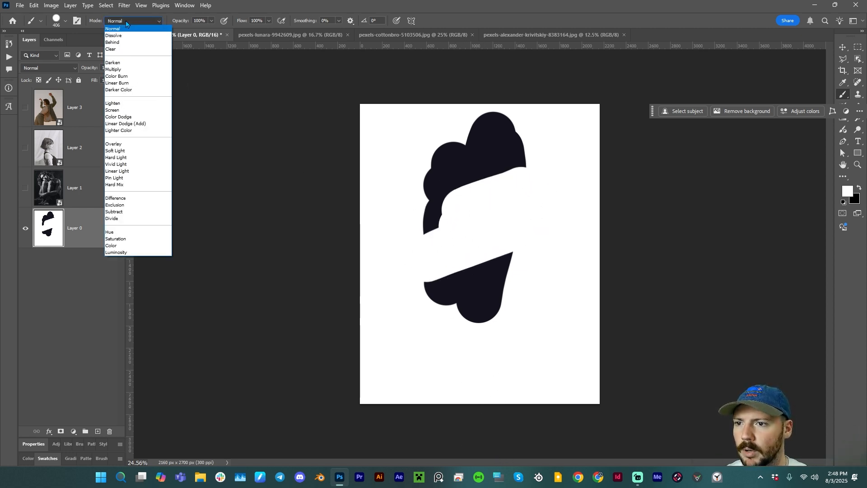
pyautogui.click(143, 201)
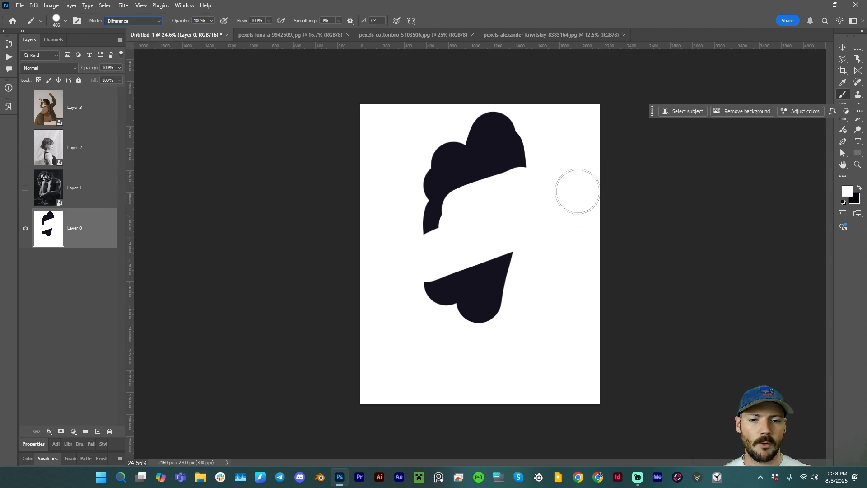
pyautogui.click(550, 181)
pyautogui.moveTo(546, 189); pyautogui.dragTo(428, 352)
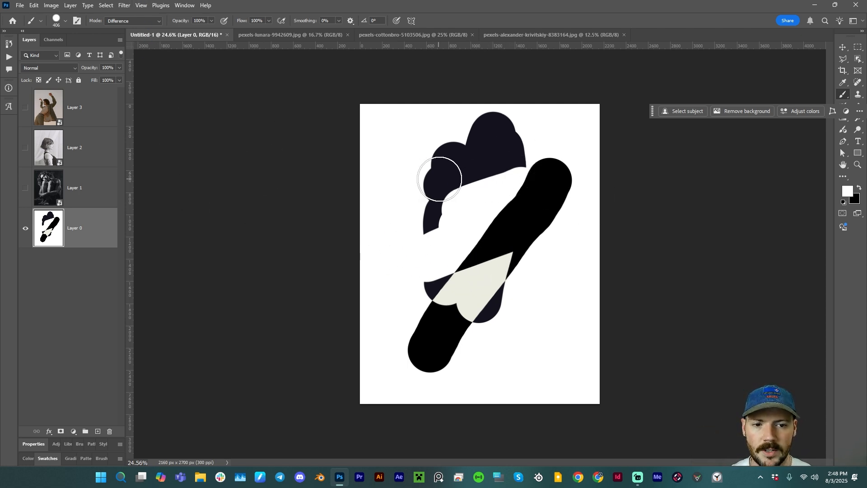
# - Paint a series of crossing white Difference strokes over the shapes to build an overlapping inverted pattern
pyautogui.click(473, 199)
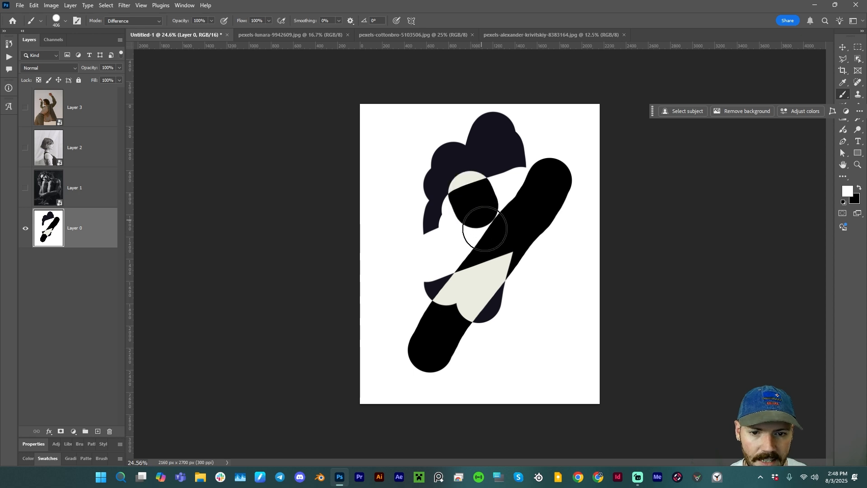
pyautogui.moveTo(485, 229); pyautogui.dragTo(523, 310)
pyautogui.moveTo(562, 256)
pyautogui.mouseDown()
pyautogui.moveTo(482, 272)
pyautogui.moveTo(438, 296)
pyautogui.mouseUp()
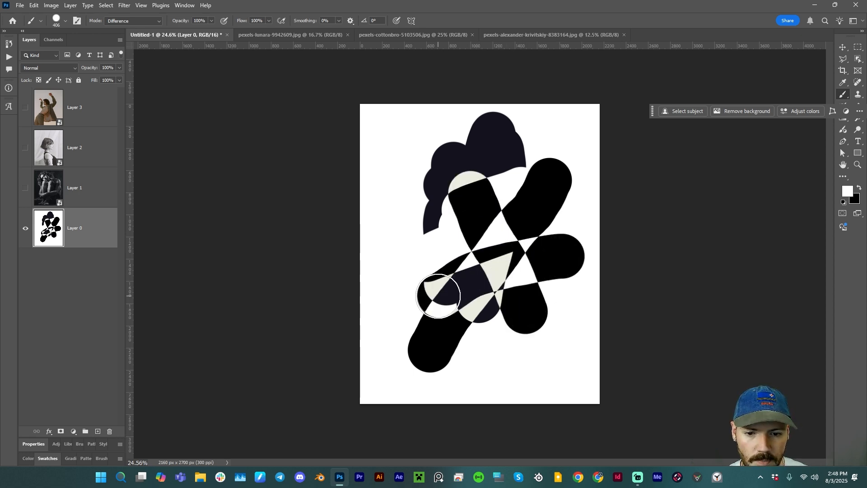
pyautogui.moveTo(417, 213)
pyautogui.mouseDown()
pyautogui.moveTo(513, 300)
pyautogui.moveTo(531, 342)
pyautogui.mouseUp()
pyautogui.moveTo(563, 221); pyautogui.dragTo(446, 324)
pyautogui.moveTo(433, 209)
pyautogui.mouseDown()
pyautogui.moveTo(486, 238)
pyautogui.moveTo(556, 345)
pyautogui.mouseUp()
pyautogui.moveTo(539, 155); pyautogui.dragTo(432, 348)
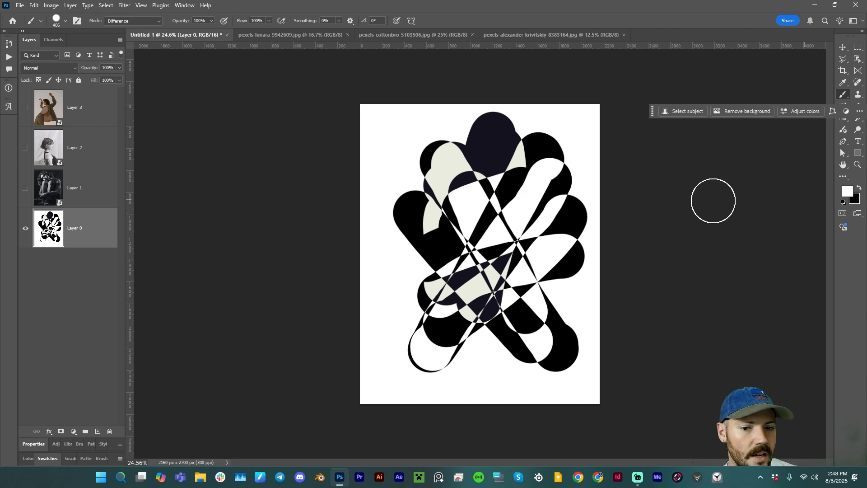
pyautogui.press('x')
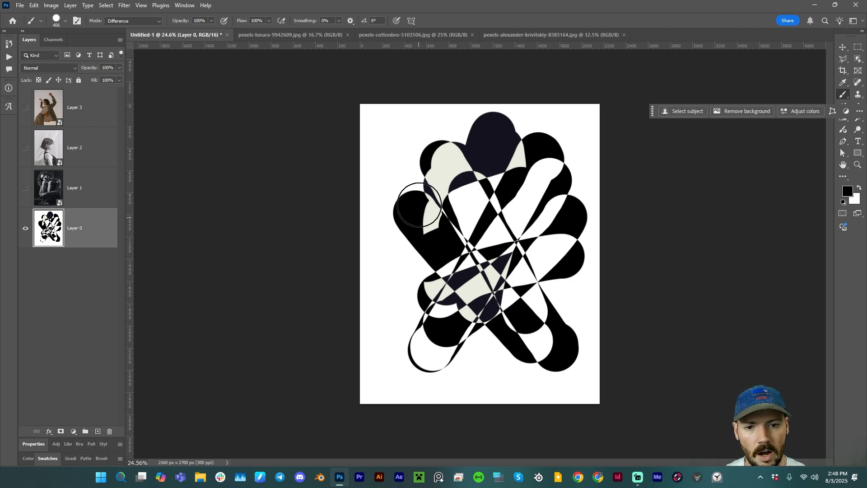
pyautogui.press('x')
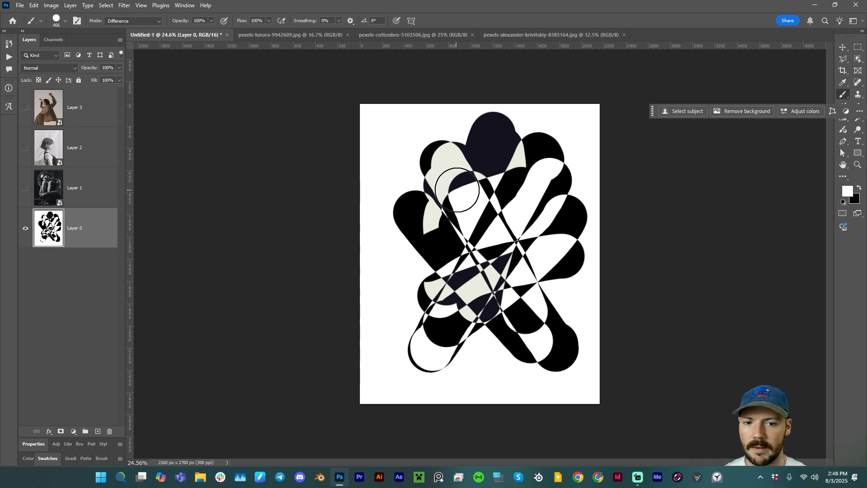
pyautogui.moveTo(457, 190)
pyautogui.mouseDown()
pyautogui.moveTo(471, 178)
pyautogui.moveTo(442, 177)
pyautogui.moveTo(487, 163)
pyautogui.moveTo(495, 178)
pyautogui.moveTo(531, 172)
pyautogui.mouseUp()
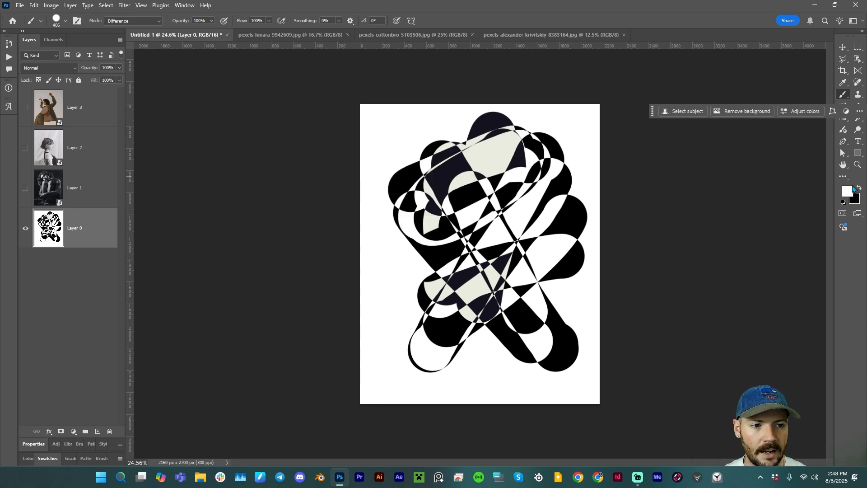
# - Set the foreground colour to ffaaaa and paint over the inverted pattern with the Difference brush
pyautogui.click(852, 190)
pyautogui.write('ffaaaa')
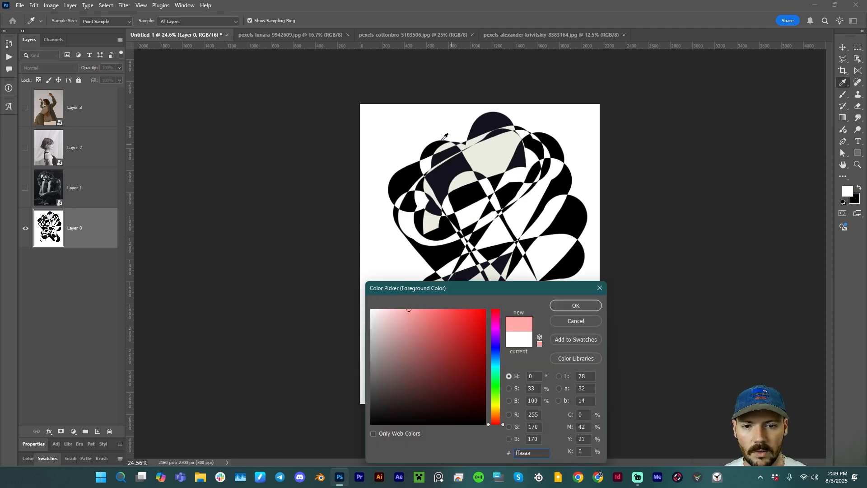
pyautogui.click(566, 308)
pyautogui.moveTo(497, 145)
pyautogui.mouseDown()
pyautogui.moveTo(407, 214)
pyautogui.moveTo(376, 266)
pyautogui.moveTo(498, 156)
pyautogui.moveTo(525, 151)
pyautogui.moveTo(503, 145)
pyautogui.mouseUp()
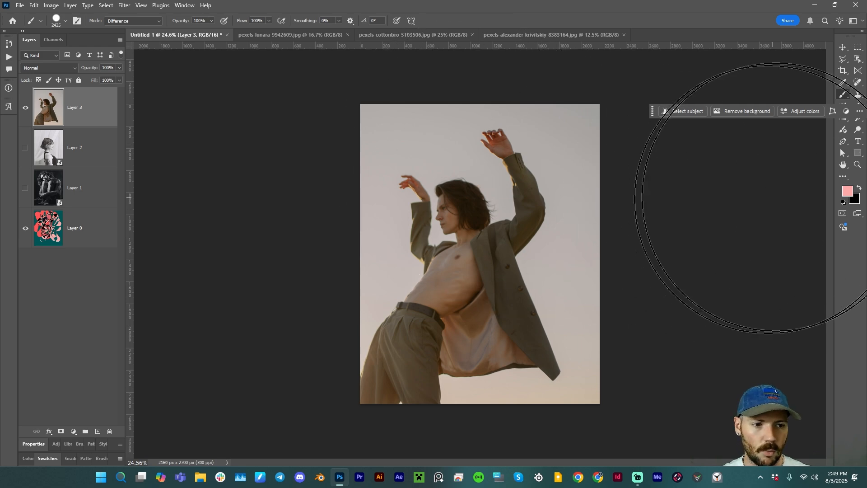
# - Try a 2425 px Difference brush over the Layer 3 photo, once in pink and once in white, undoing each
pyautogui.moveTo(336, 183)
pyautogui.mouseDown()
pyautogui.moveTo(550, 200)
pyautogui.moveTo(534, 362)
pyautogui.moveTo(362, 363)
pyautogui.moveTo(363, 392)
pyautogui.mouseUp()
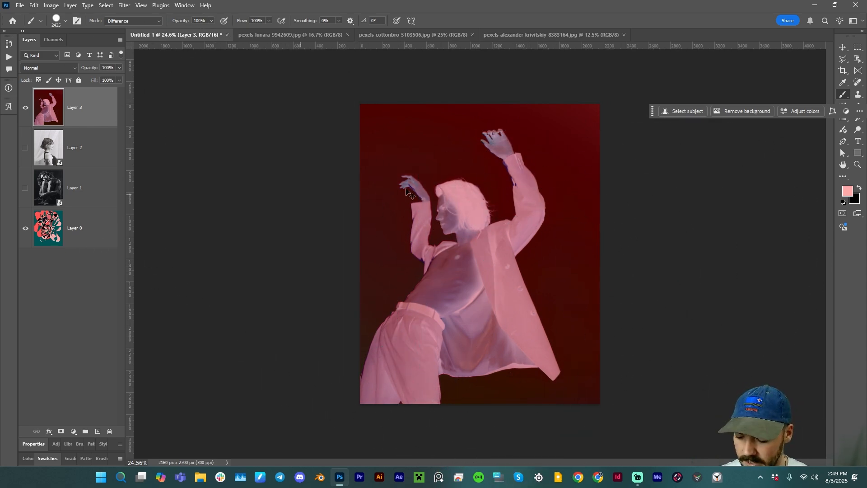
pyautogui.hotkey('ctrl', 'z')
pyautogui.press('d')
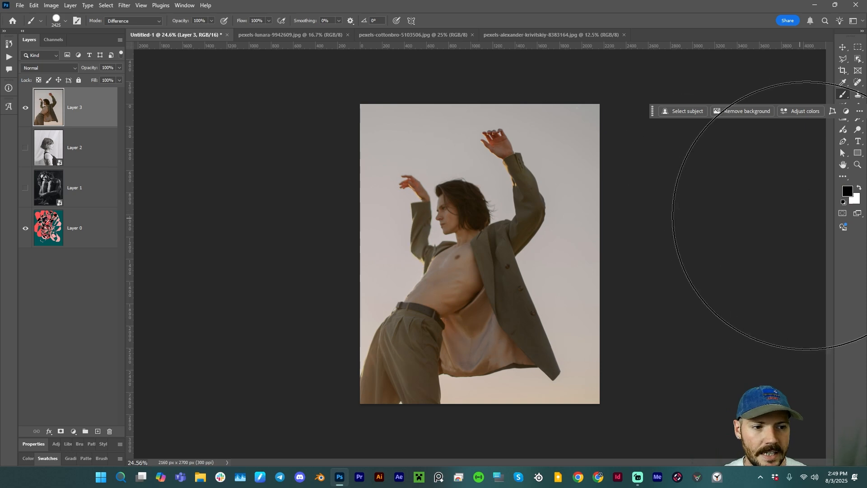
pyautogui.press('x')
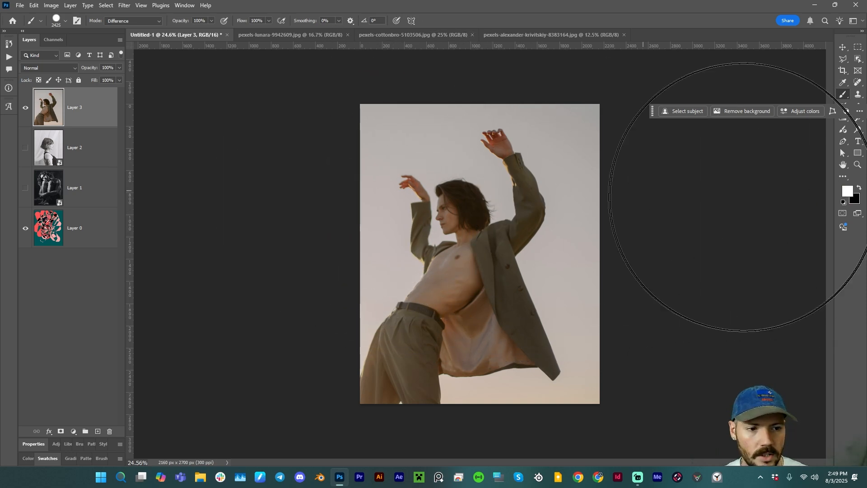
pyautogui.moveTo(375, 182)
pyautogui.mouseDown()
pyautogui.moveTo(551, 190)
pyautogui.moveTo(557, 367)
pyautogui.moveTo(313, 333)
pyautogui.moveTo(682, 227)
pyautogui.mouseUp()
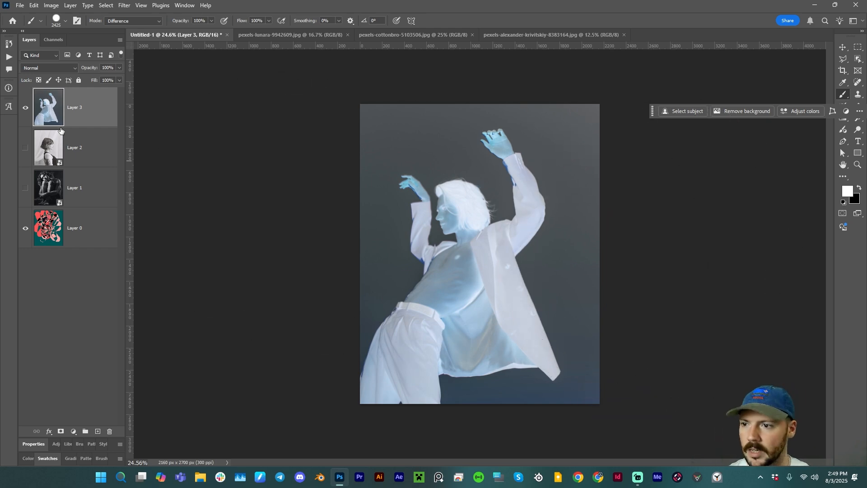
pyautogui.hotkey('ctrl', 'z')
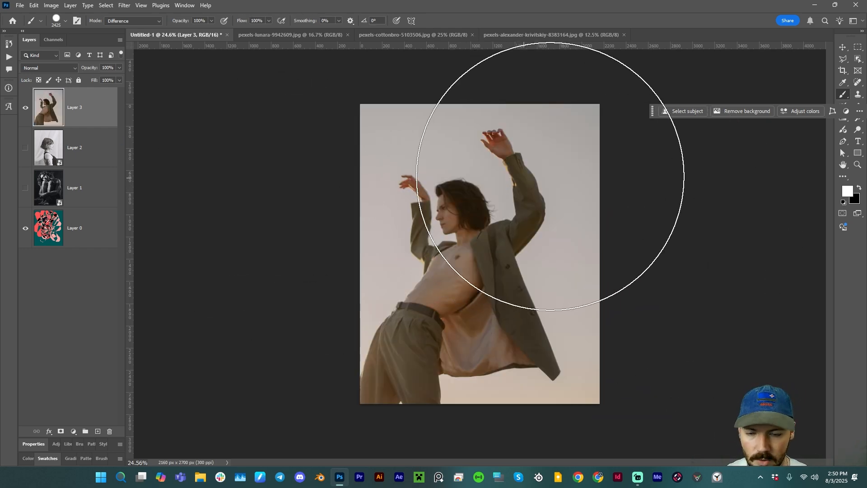
# - Invert the colours of the Layer 3 photo with the Invert command and undo the inversion
pyautogui.press('v')
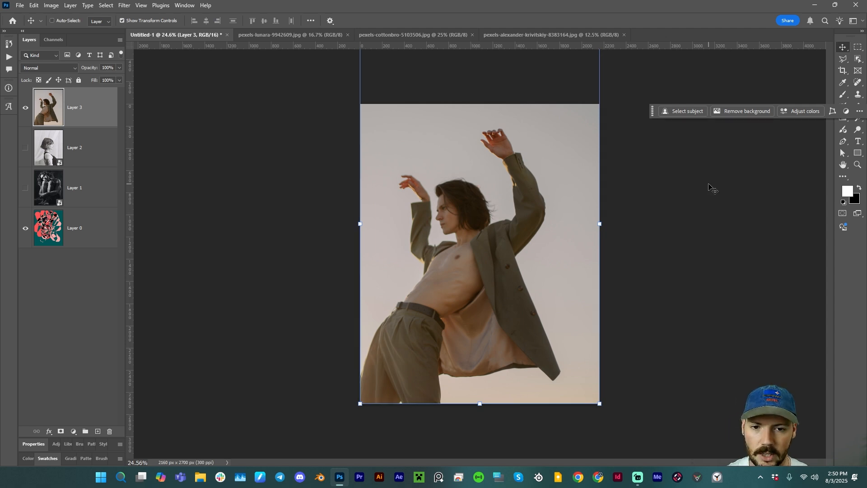
pyautogui.hotkey('ctrl', 'i')
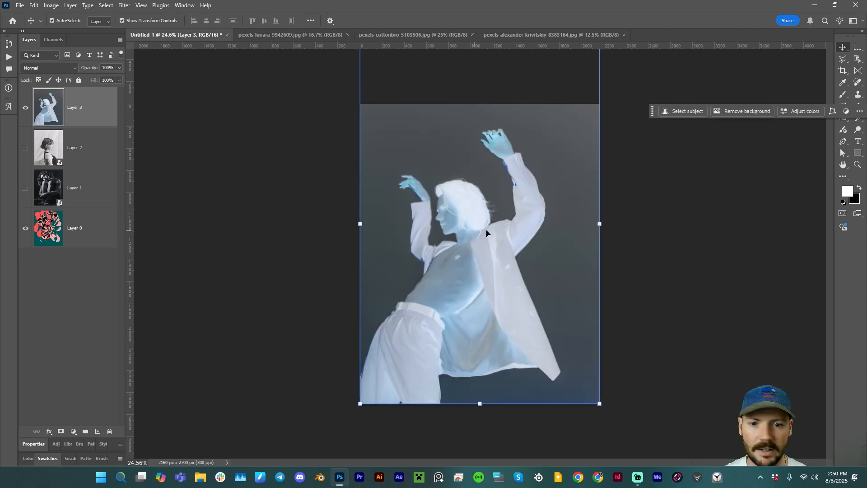
pyautogui.hotkey('ctrl', 'z')
# - Delete the painted Layer 0 and make Layer 2 and Layer 1 visible
pyautogui.click(25, 147)
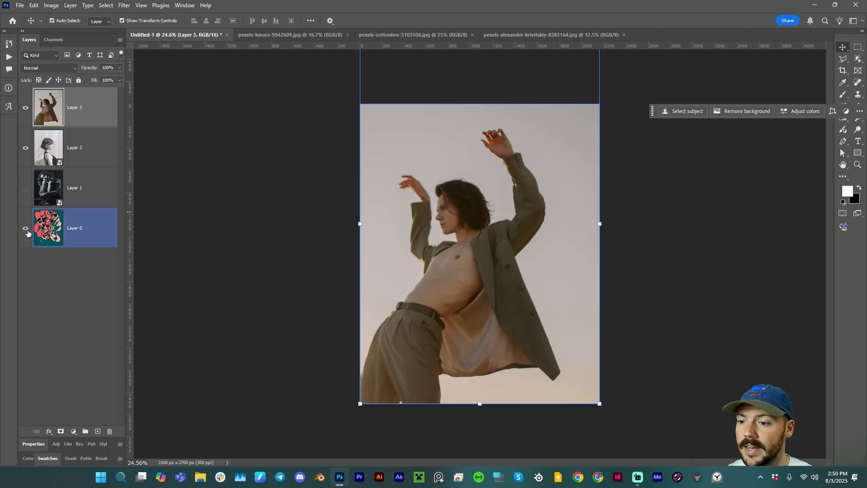
pyautogui.press('Delete')
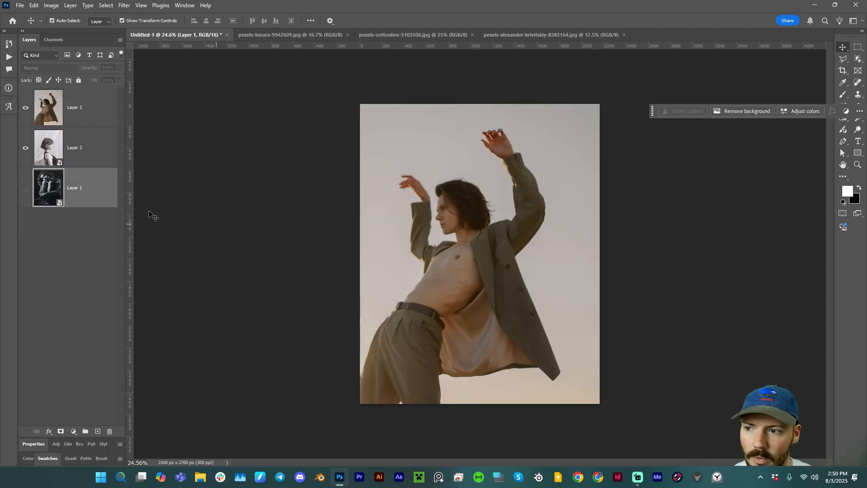
pyautogui.click(25, 187)
pyautogui.click(400, 250)
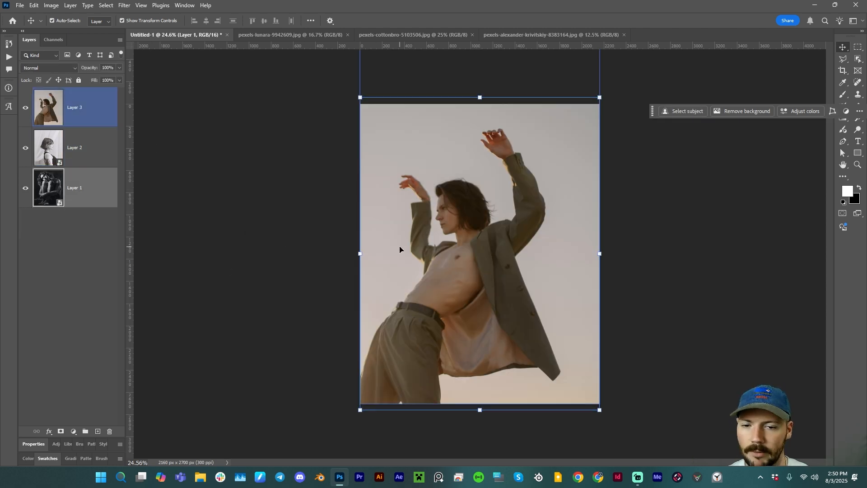
pyautogui.click(341, 248)
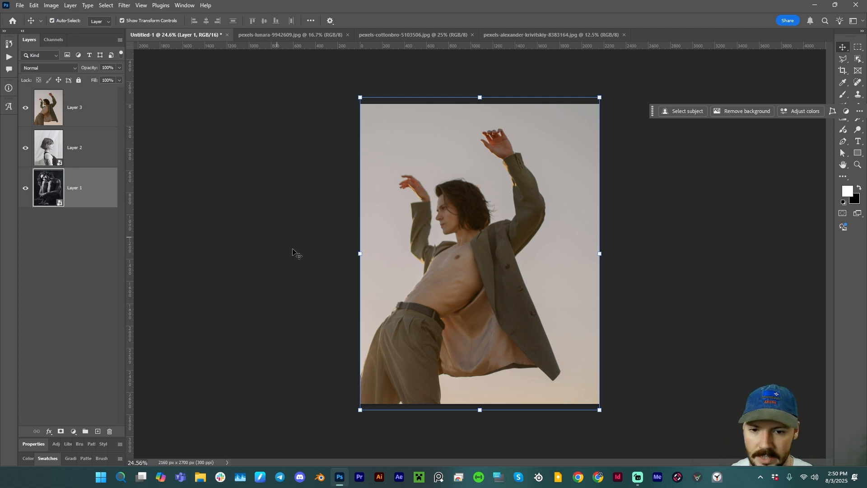
# - Hide Layer 1 and Layer 2, duplicate Layer 3, and set the duplicate's blend mode to Difference
pyautogui.moveTo(25, 147); pyautogui.dragTo(23, 202)
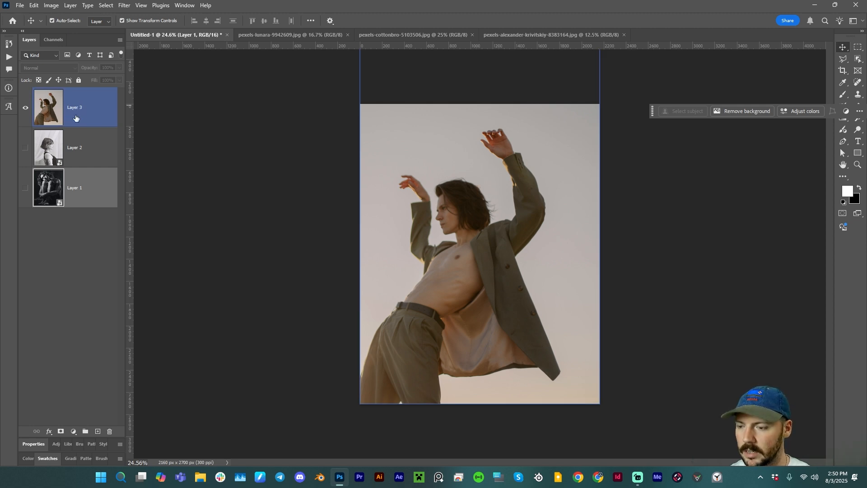
pyautogui.hotkey('ctrl', 'j')
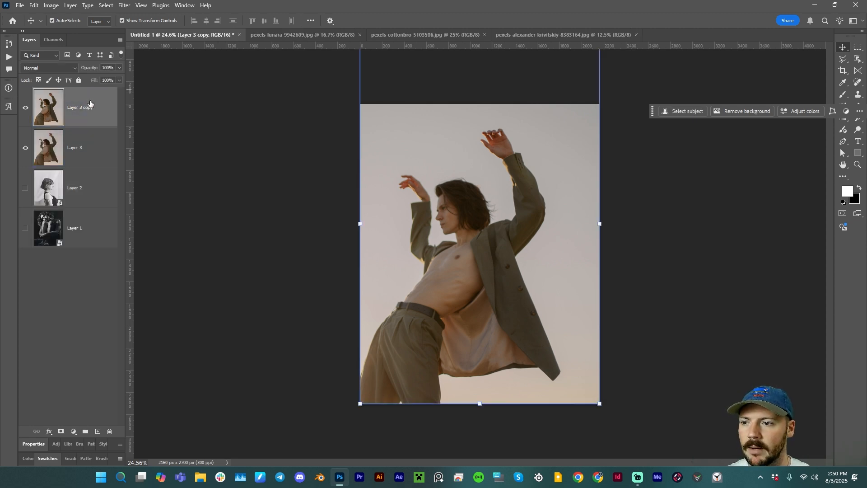
pyautogui.click(56, 70)
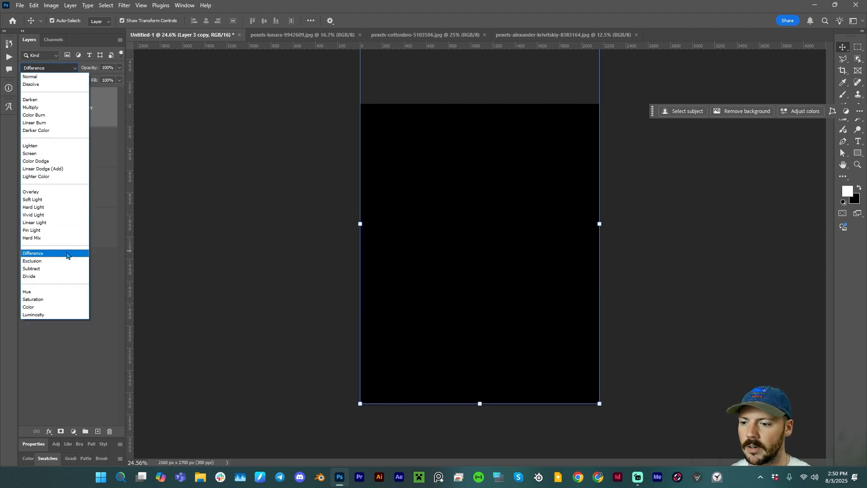
pyautogui.click(66, 256)
pyautogui.click(79, 299)
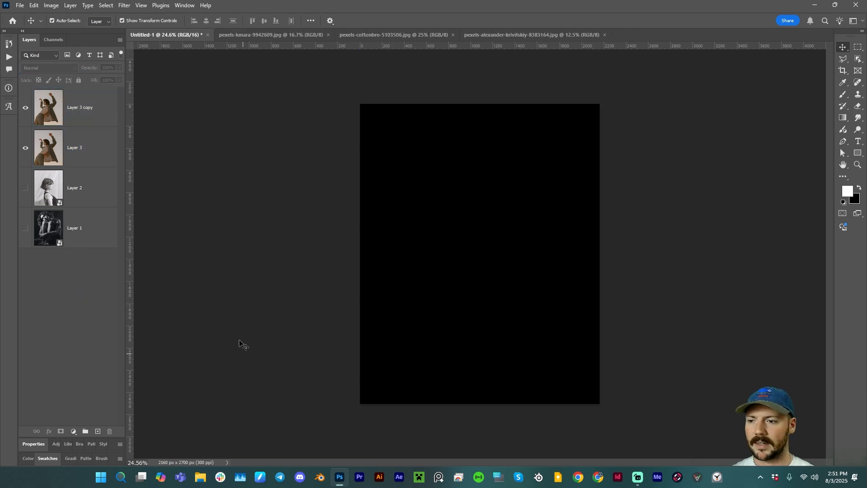
# - Invert the colours of the Layer 3 copy and inspect the Difference result up close
pyautogui.click(39, 102)
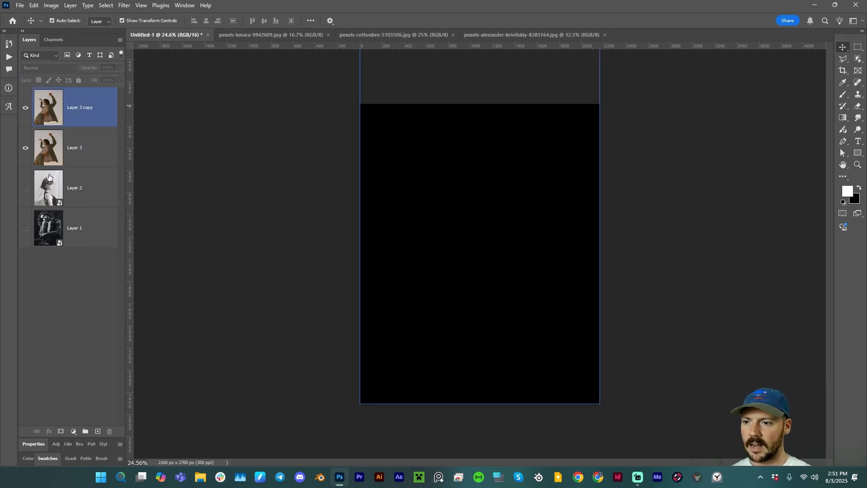
pyautogui.click(40, 137)
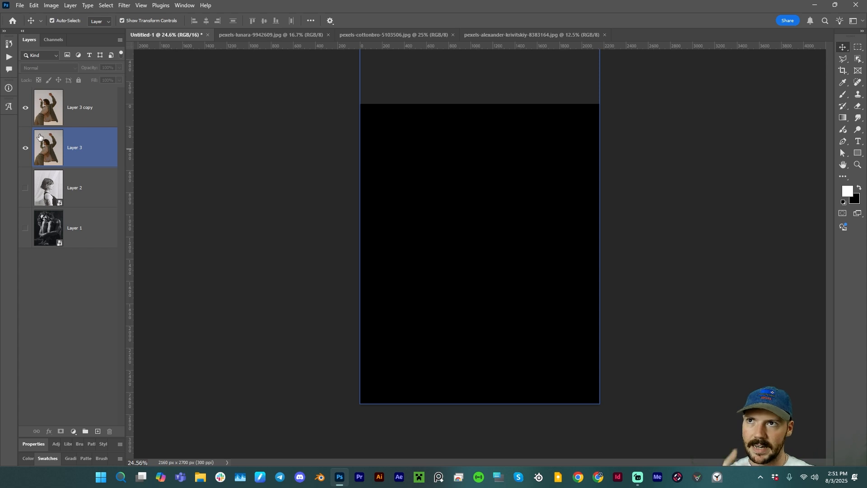
pyautogui.click(44, 115)
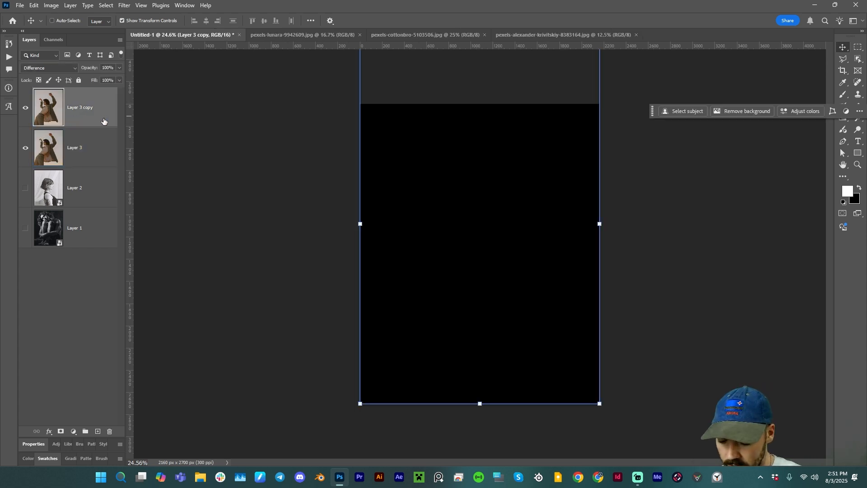
pyautogui.hotkey('ctrl', 'i')
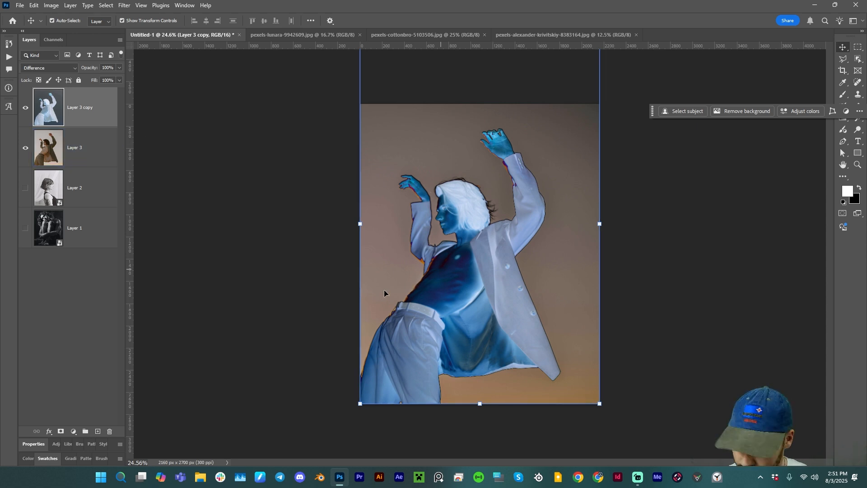
pyautogui.scroll(5, 388, 288)
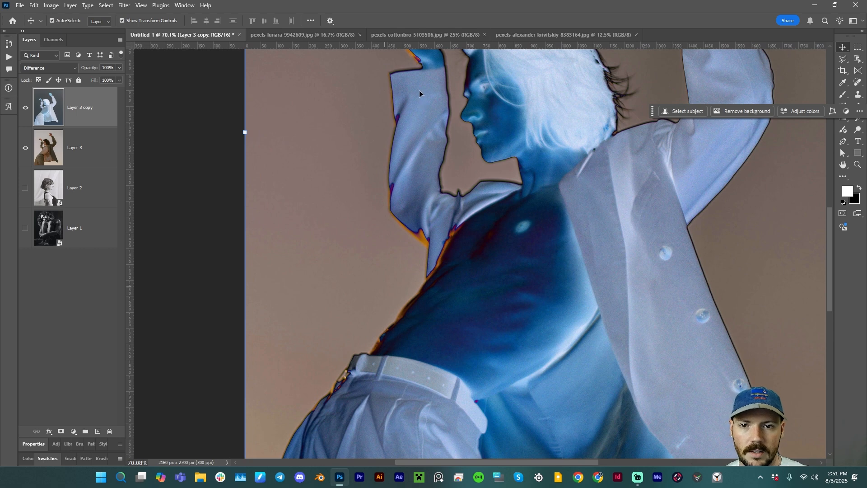
pyautogui.scroll(-5, 419, 94)
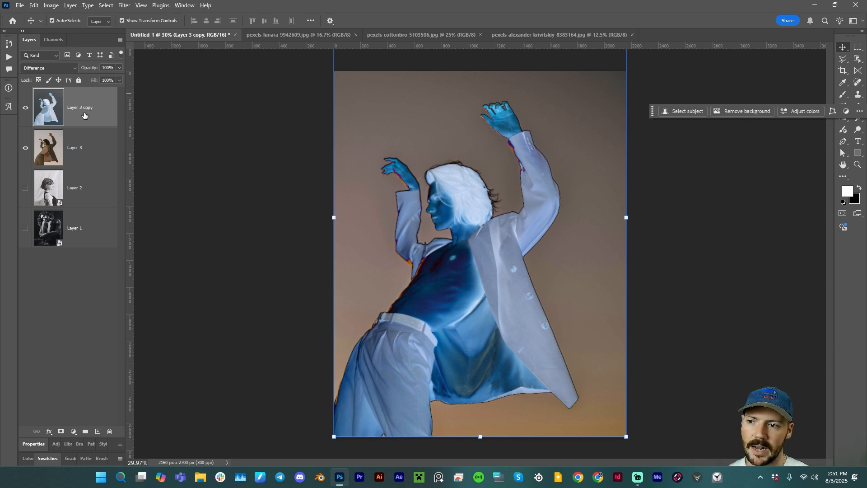
# - Duplicate the inverted Layer 3 copy, invert the new duplicate's colours, and deselect the layers
pyautogui.hotkey('ctrl', 'i')
pyautogui.moveTo(81, 119); pyautogui.dragTo(77, 99)
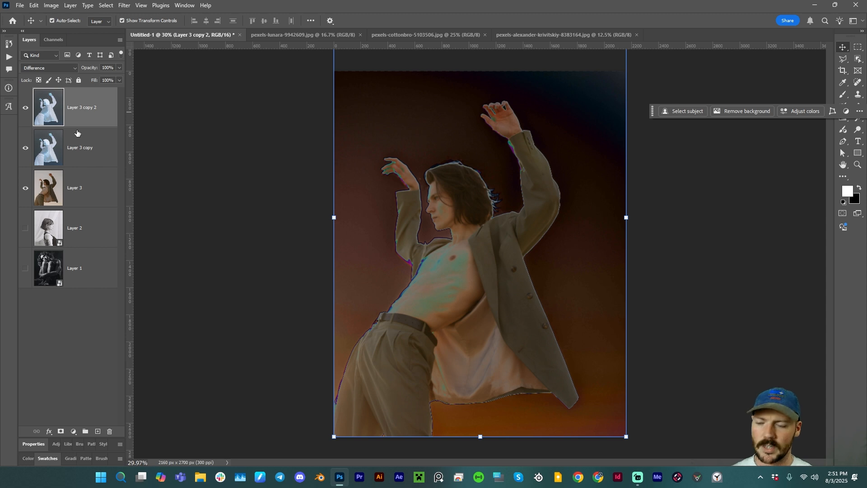
pyautogui.hotkey('ctrl', 'i')
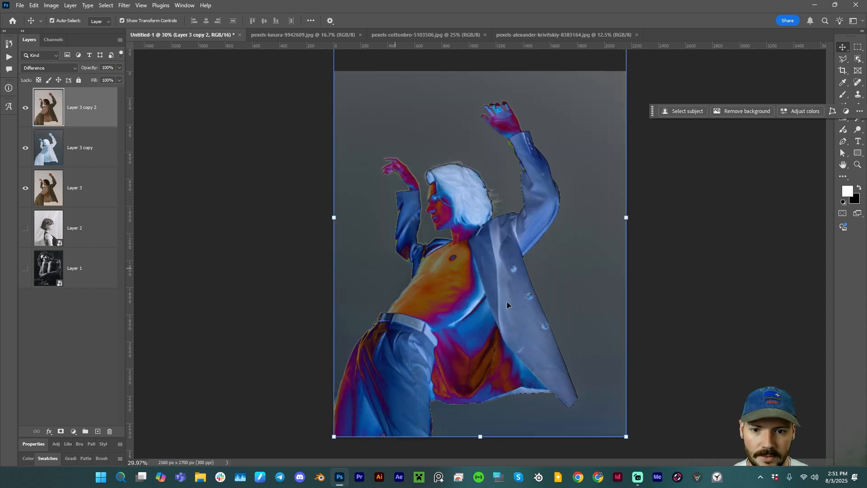
pyautogui.click(302, 272)
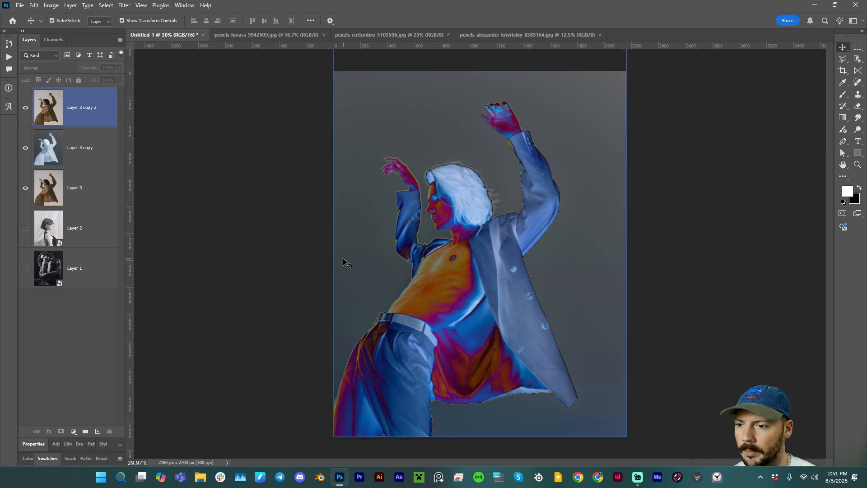
# - Toggle the visibility of the two Difference copies to compare the blended image with the original photo
pyautogui.moveTo(25, 109); pyautogui.dragTo(30, 148)
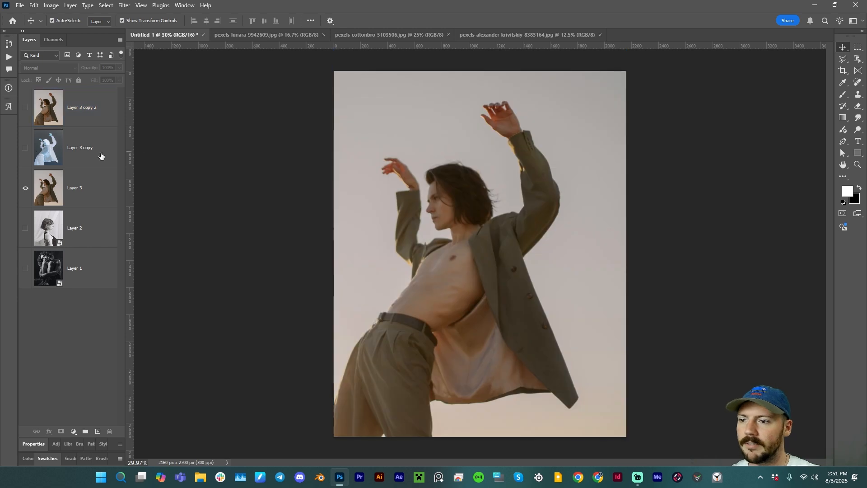
pyautogui.click(354, 226)
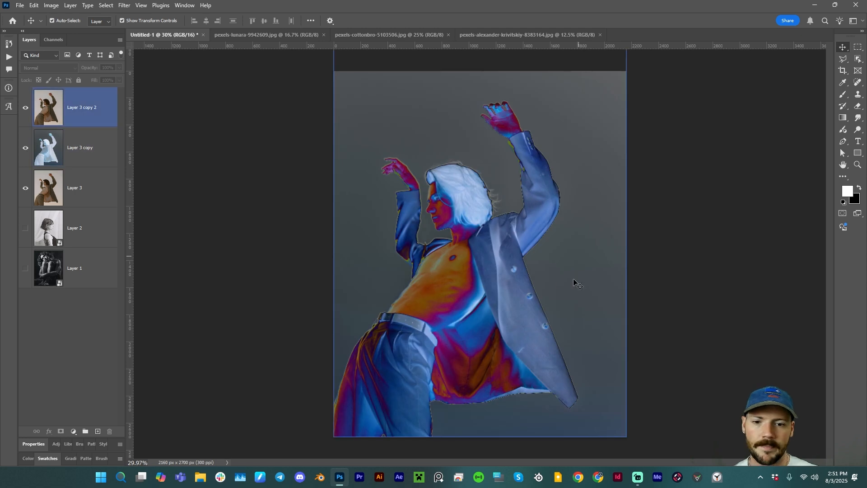
pyautogui.click(42, 152)
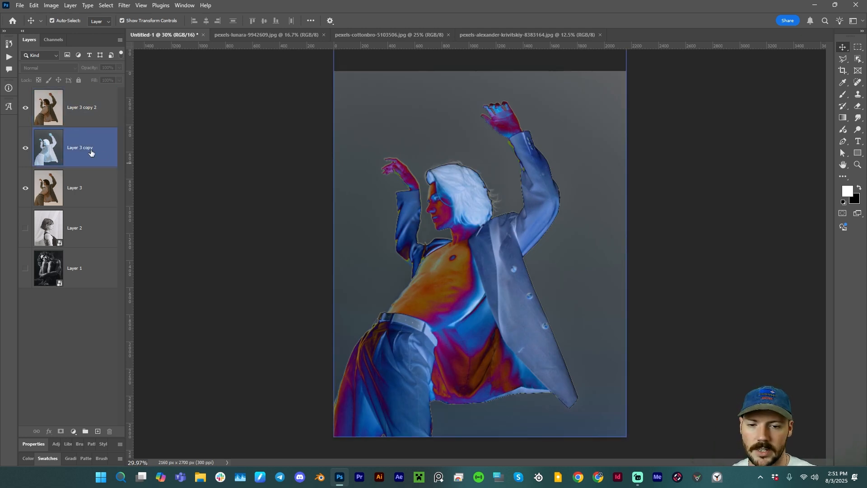
pyautogui.click(24, 107)
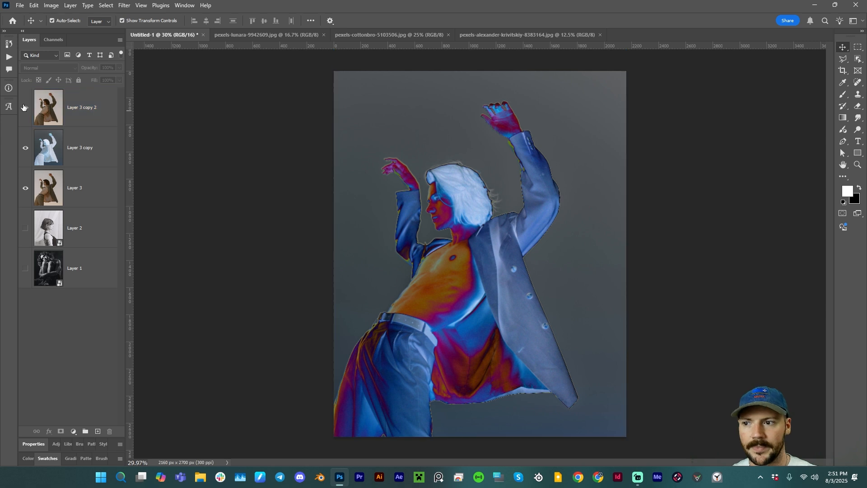
pyautogui.click(24, 108)
# - Desaturate Layer 3 copy and Layer 3 copy 2
pyautogui.click(90, 159)
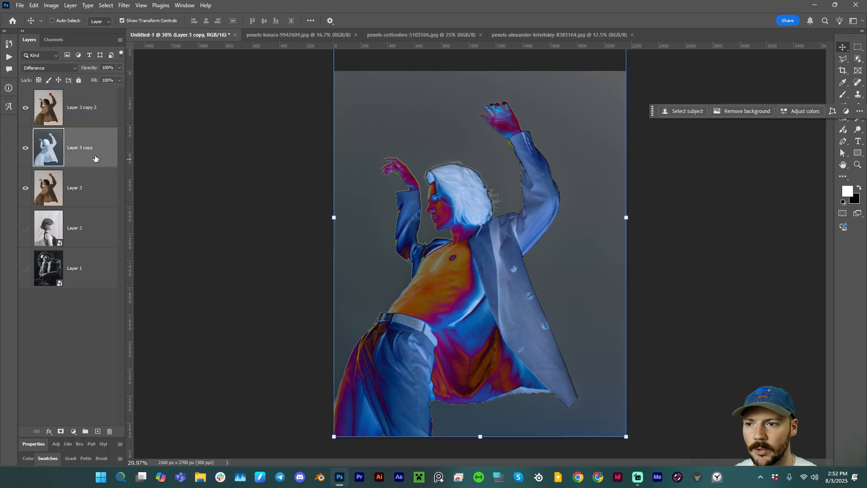
pyautogui.hotkey('ctrl', 'shift', 'u')
pyautogui.click(75, 108)
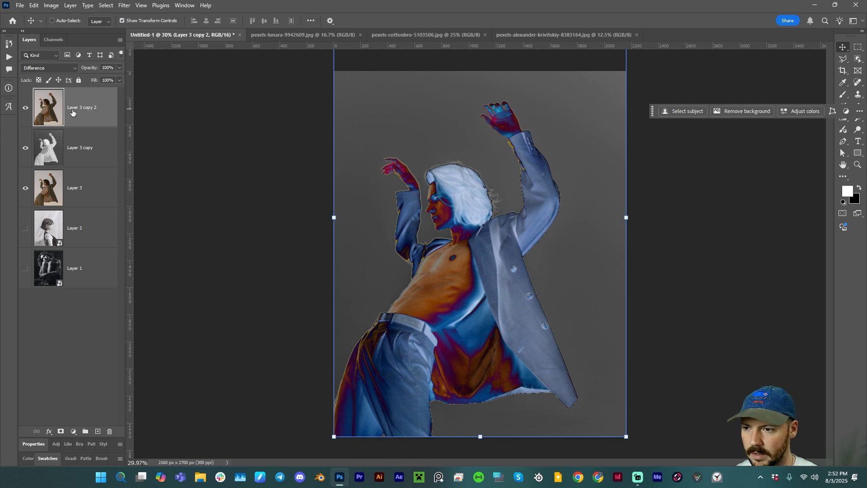
pyautogui.hotkey('ctrl', 'shift', 'u')
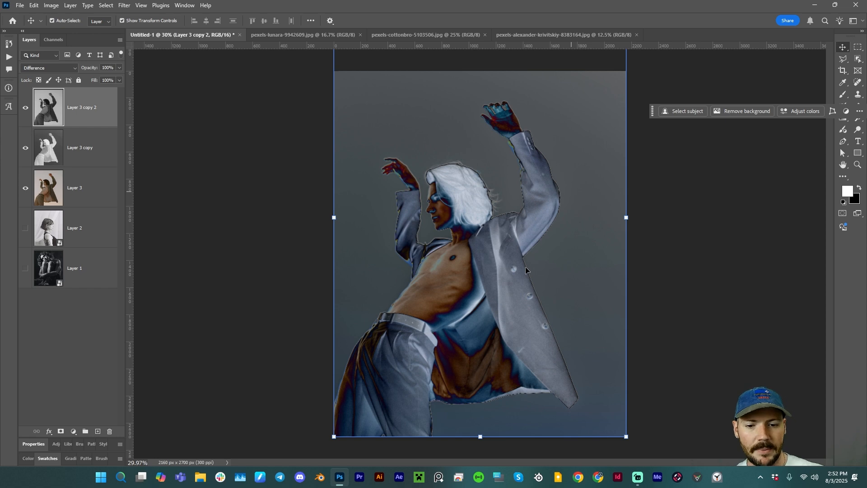
# - Add a Gradient Map adjustment layer above Layer 3 copy 2
pyautogui.click(52, 201)
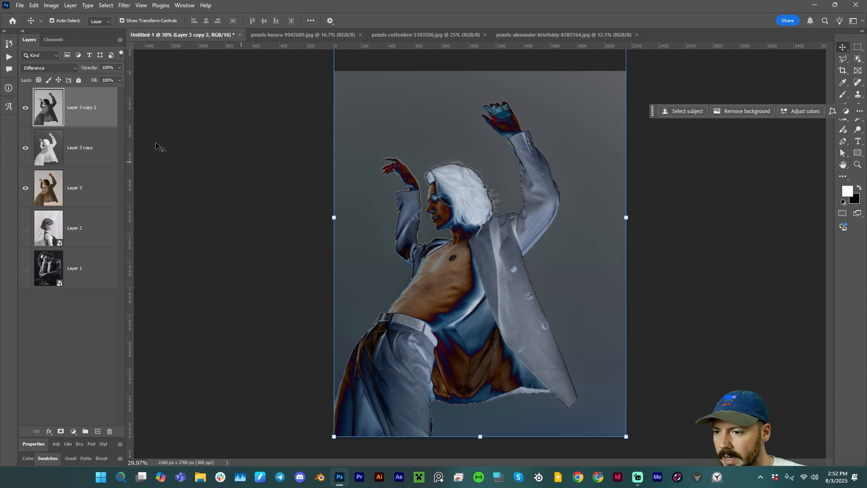
pyautogui.click(26, 190)
pyautogui.click(26, 190)
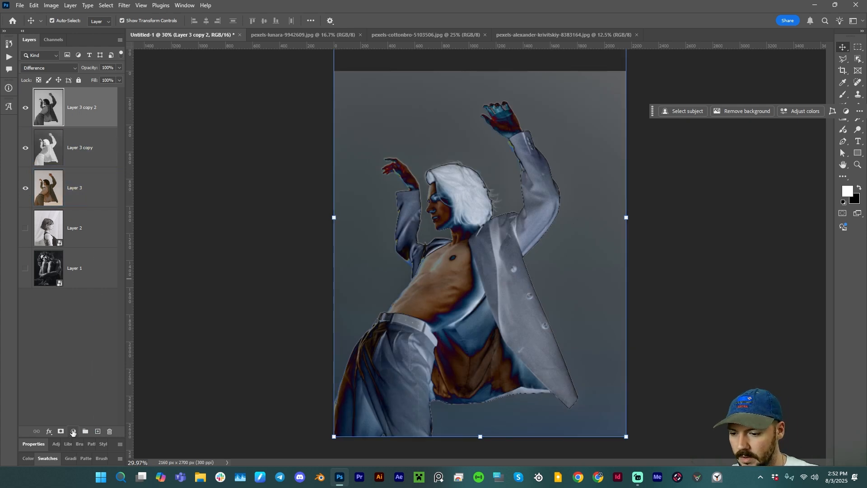
pyautogui.click(73, 432)
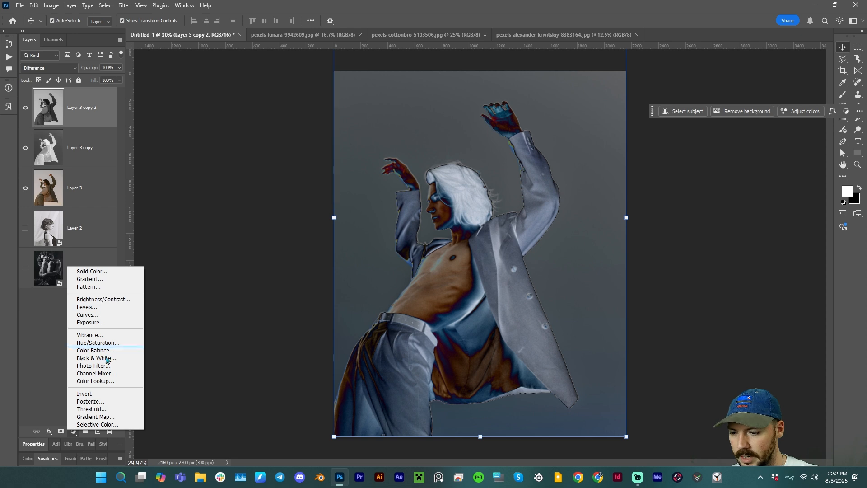
pyautogui.click(95, 416)
pyautogui.click(53, 132)
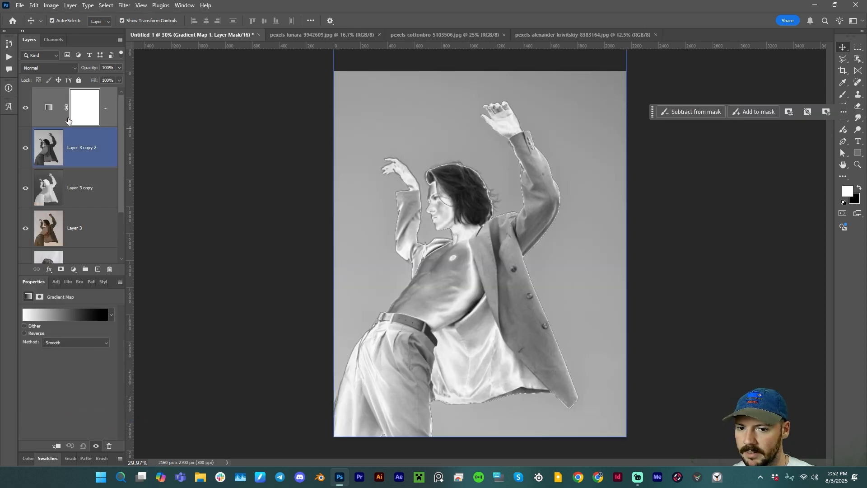
# - Clip Layer 3 copy, Layer 3 copy 2 and the Gradient Map to Layer 3
pyautogui.keyDown('alt'); pyautogui.click(48, 208); pyautogui.keyUp('alt')
pyautogui.keyDown('alt'); pyautogui.click(45, 167); pyautogui.keyUp('alt')
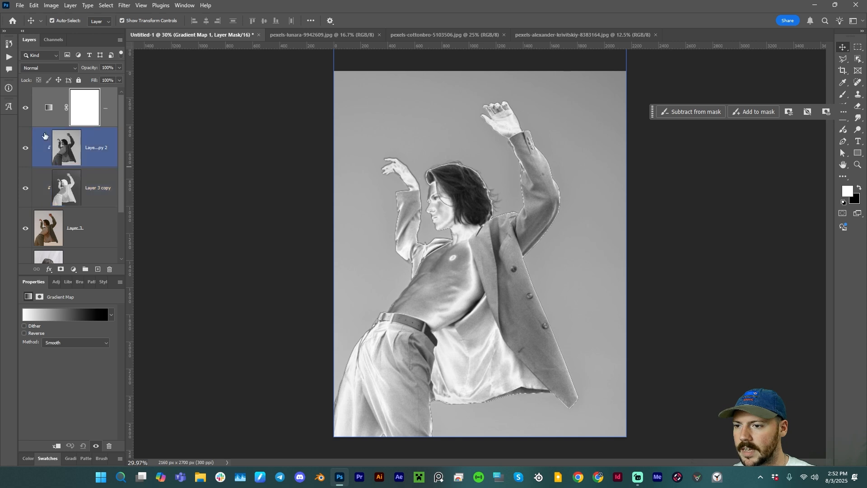
pyautogui.keyDown('alt'); pyautogui.click(45, 127); pyautogui.keyUp('alt')
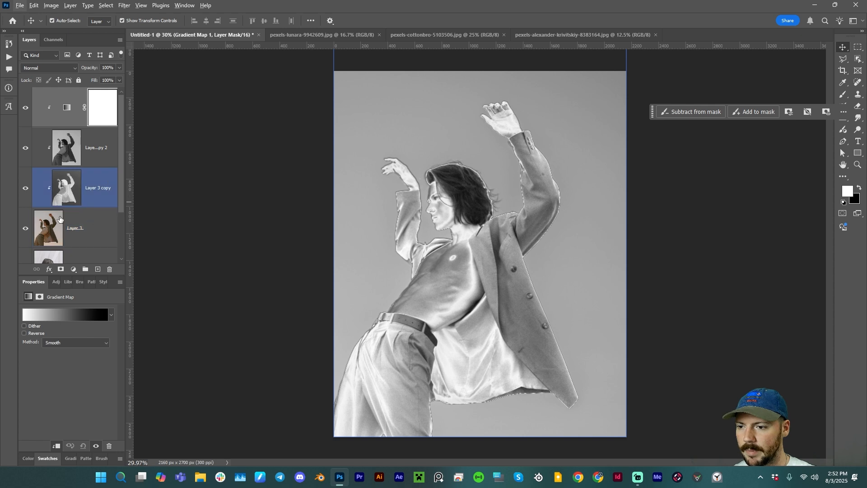
# - Desaturate Layer 3 and hide the two clipped copies and the Gradient Map above it
pyautogui.click(48, 234)
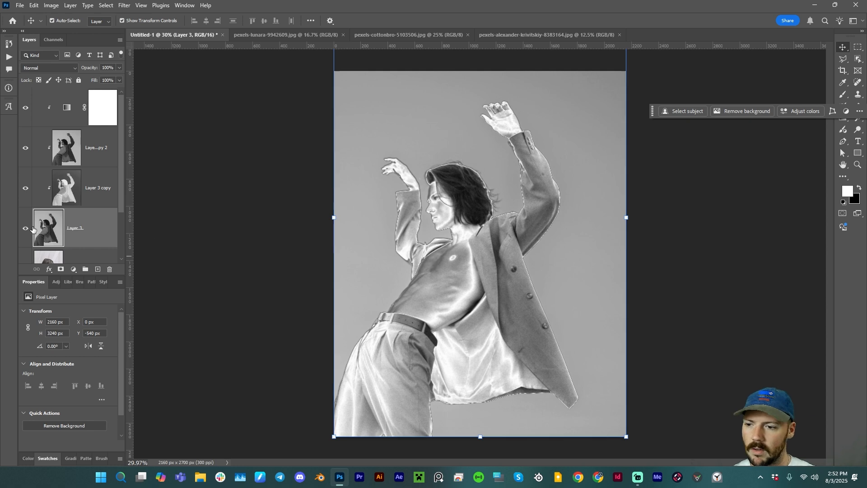
pyautogui.moveTo(26, 188); pyautogui.dragTo(21, 142)
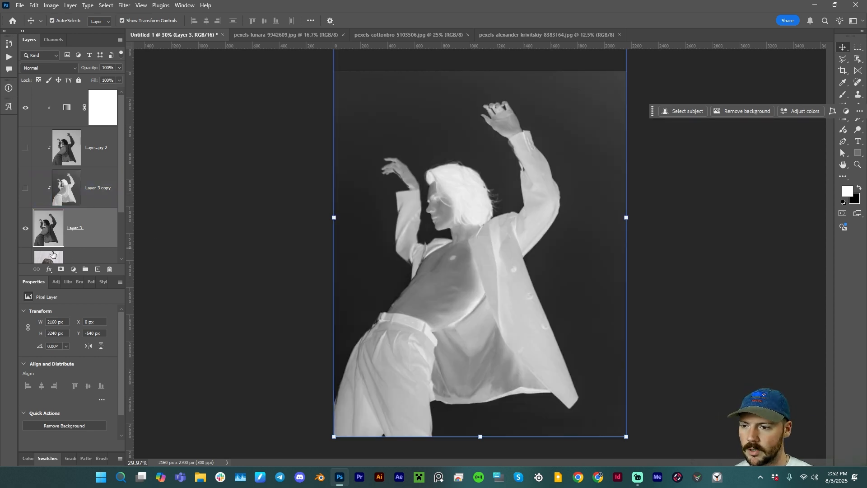
pyautogui.click(27, 110)
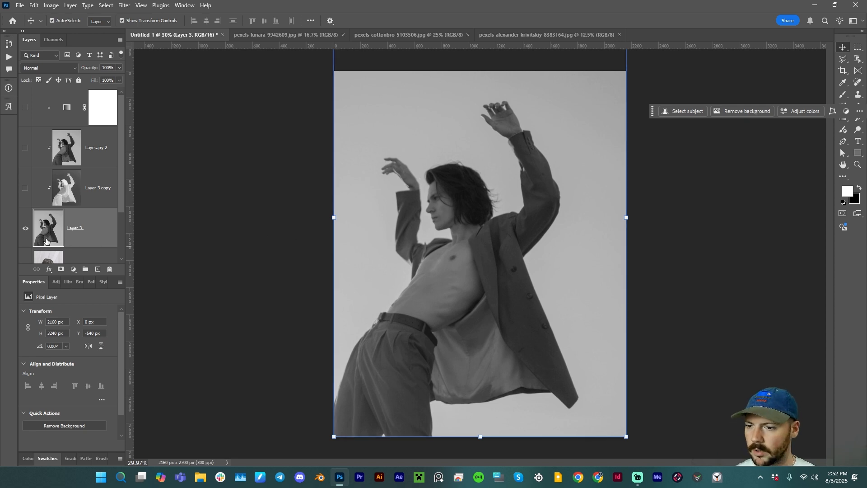
# - Make Layer 3 copy, Layer 3 copy 2 and the Gradient Map visible one after another
pyautogui.click(90, 194)
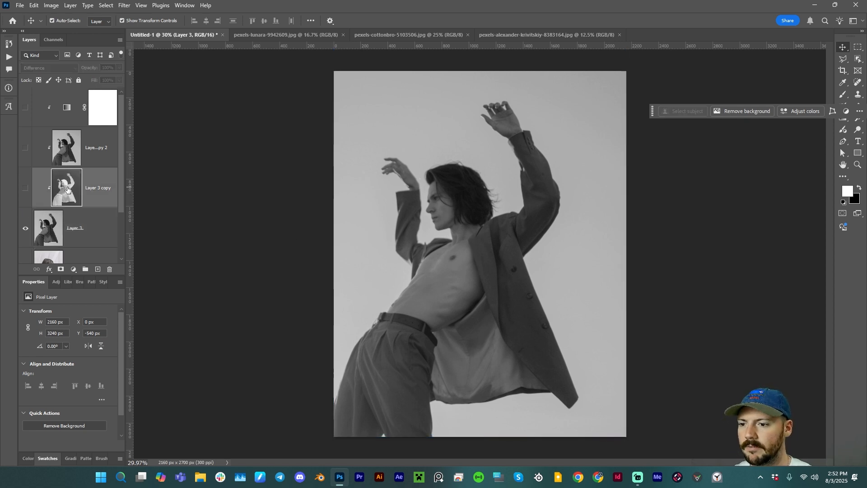
pyautogui.click(25, 188)
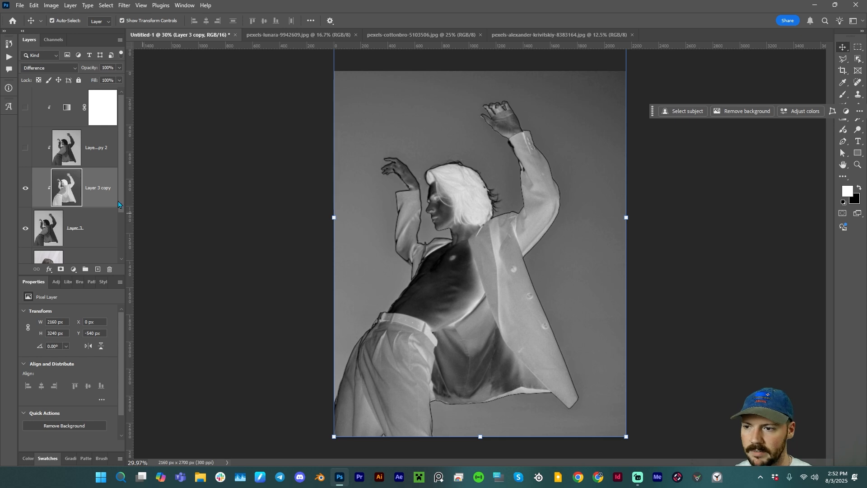
pyautogui.click(26, 149)
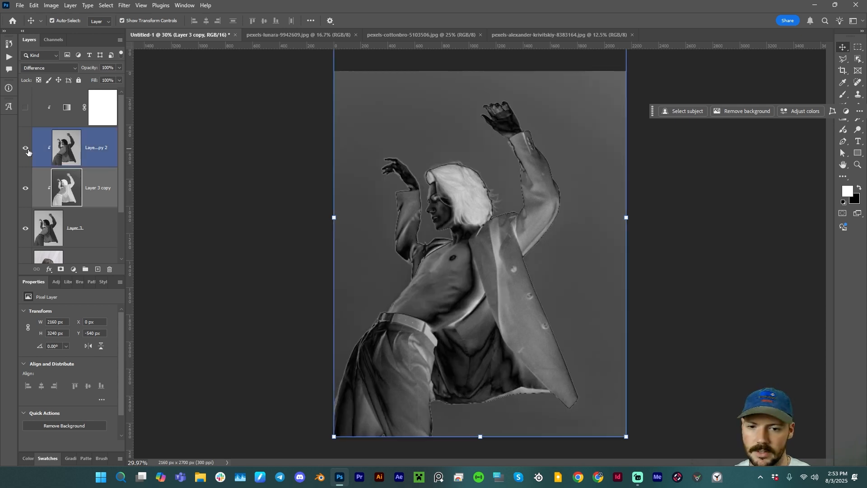
pyautogui.click(26, 109)
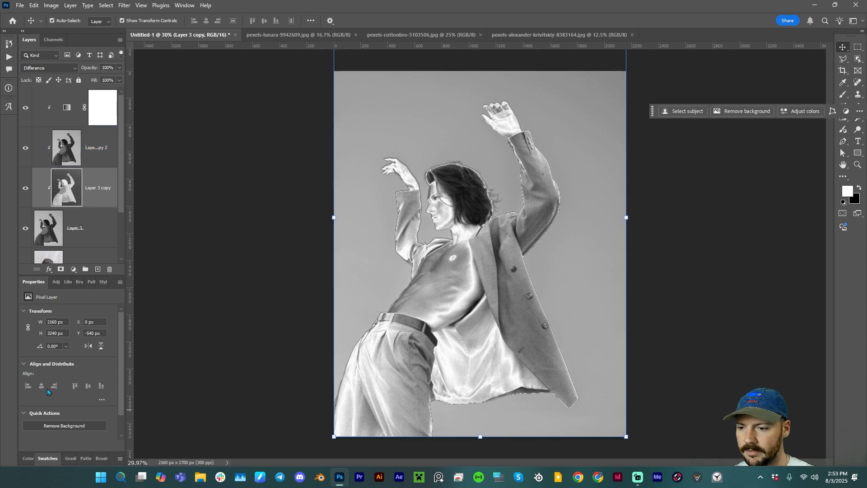
# - Reverse the gradient of the Gradient Map adjustment layer
pyautogui.scroll(-2, 47, 389)
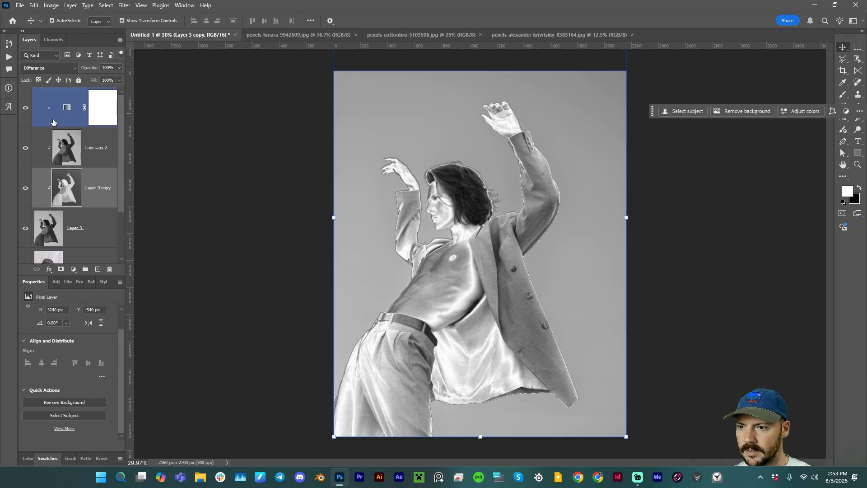
pyautogui.click(67, 108)
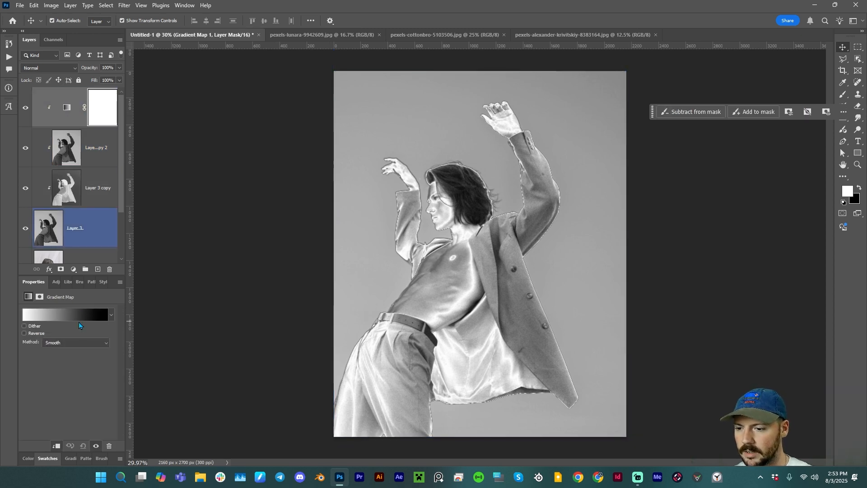
pyautogui.click(24, 334)
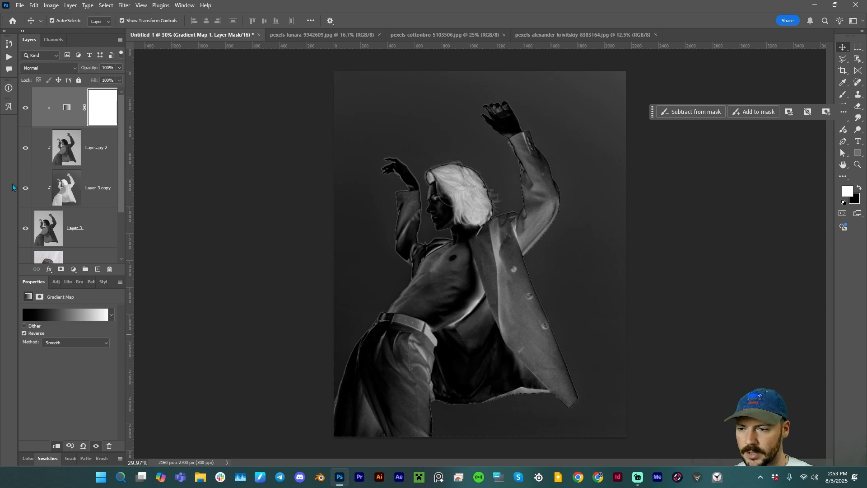
# - Hide both clipped Difference copies and show them again one by one to compare their effect under the reversed Gradient Map
pyautogui.moveTo(27, 190); pyautogui.dragTo(26, 148)
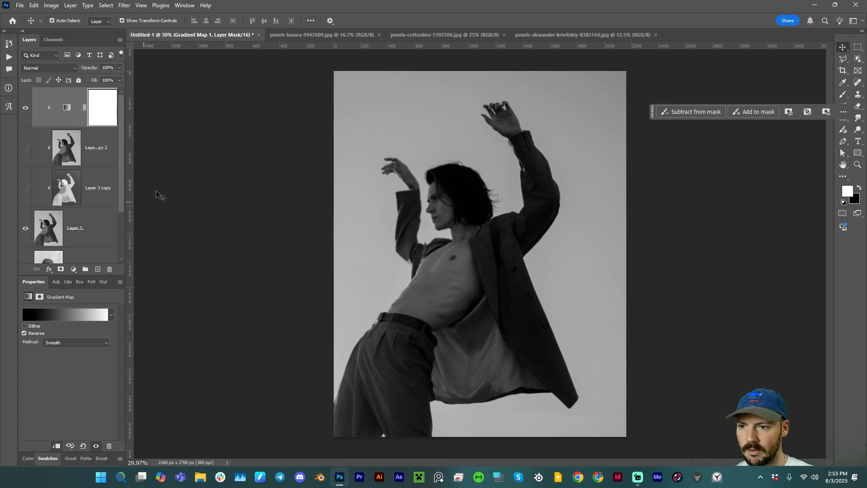
pyautogui.click(25, 188)
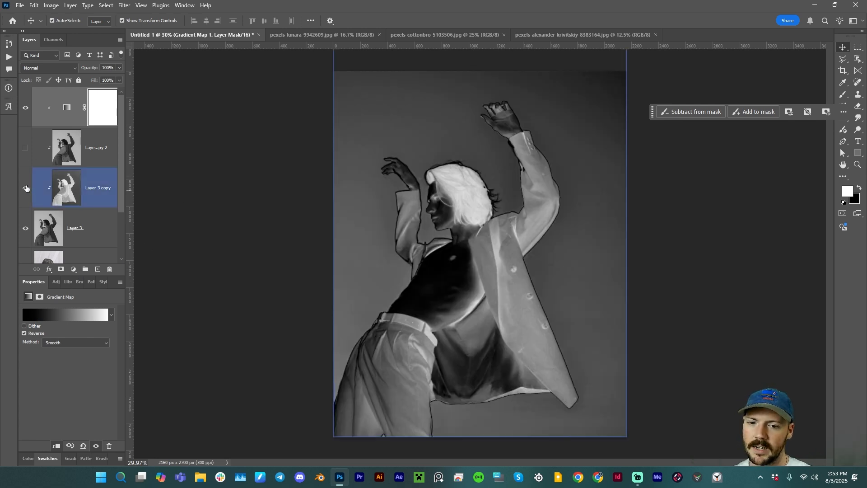
pyautogui.click(25, 148)
pyautogui.click(72, 150)
pyautogui.click(75, 190)
pyautogui.click(73, 149)
pyautogui.click(75, 189)
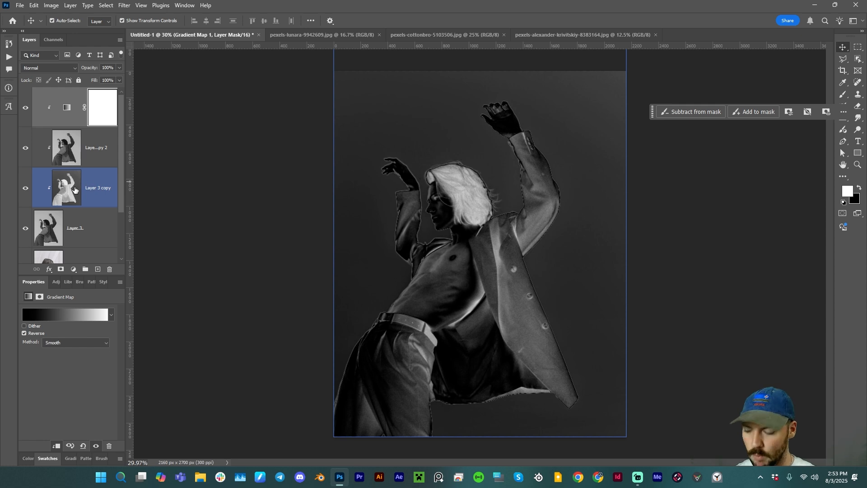
# - Duplicate Layer 3 copy and Layer 3 copy 2, stacking the clipped Difference duplicates directly below the Gradient Map
pyautogui.moveTo(85, 194); pyautogui.dragTo(84, 137)
pyautogui.moveTo(63, 188); pyautogui.dragTo(68, 128)
pyautogui.scroll(-2, 71, 188)
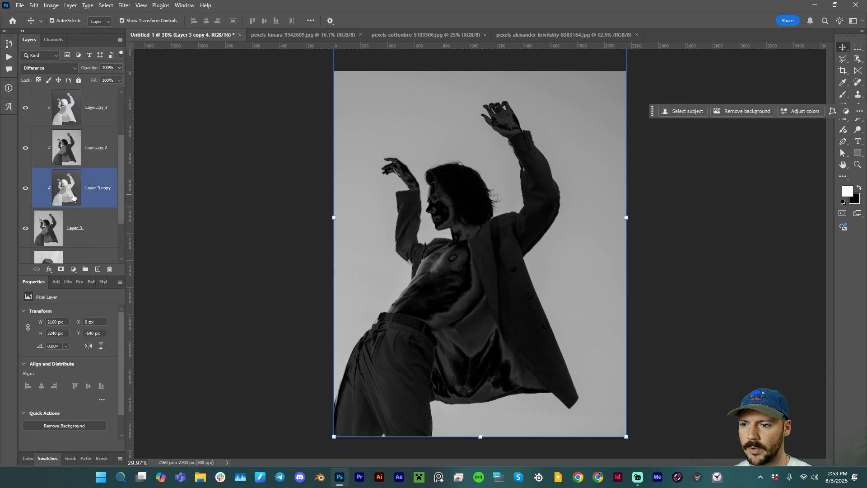
pyautogui.scroll(2, 83, 158)
pyautogui.scroll(-2, 70, 192)
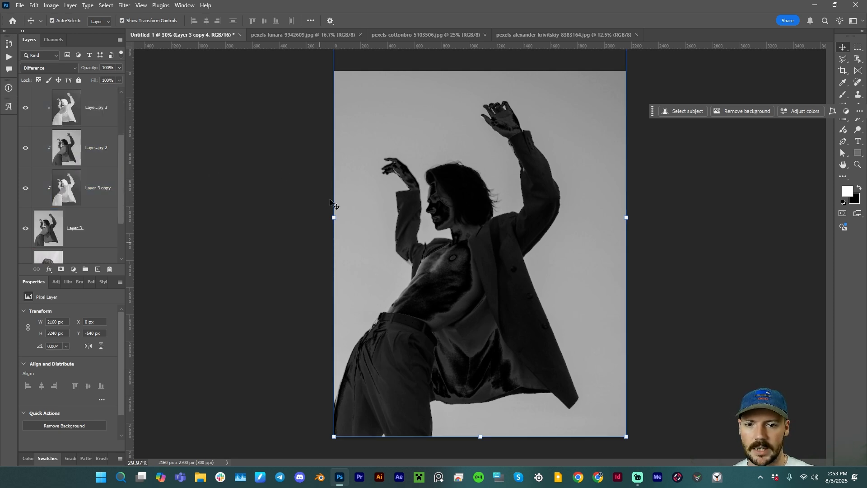
pyautogui.scroll(-2, 79, 181)
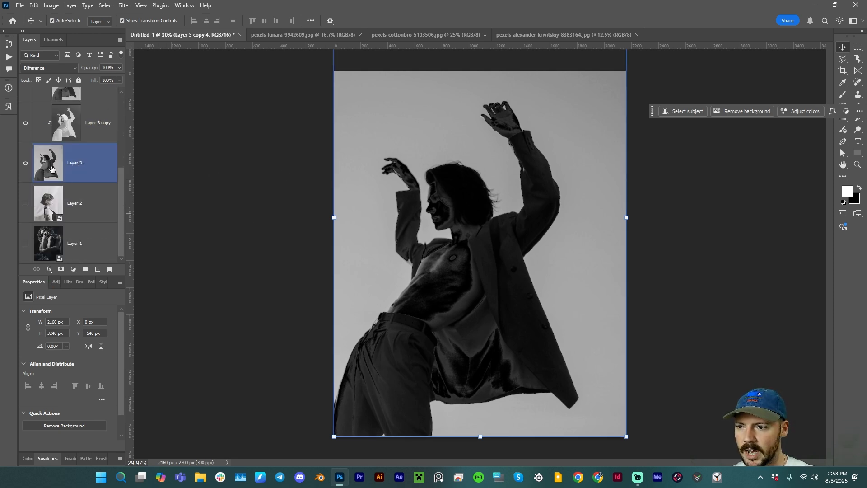
pyautogui.scroll(1, 65, 182)
pyautogui.scroll(2, 67, 181)
# - Try gradient presets from the Pinks group, including Pink_13 and Pink_17, on the Gradient Map adjustment layer
pyautogui.click(71, 109)
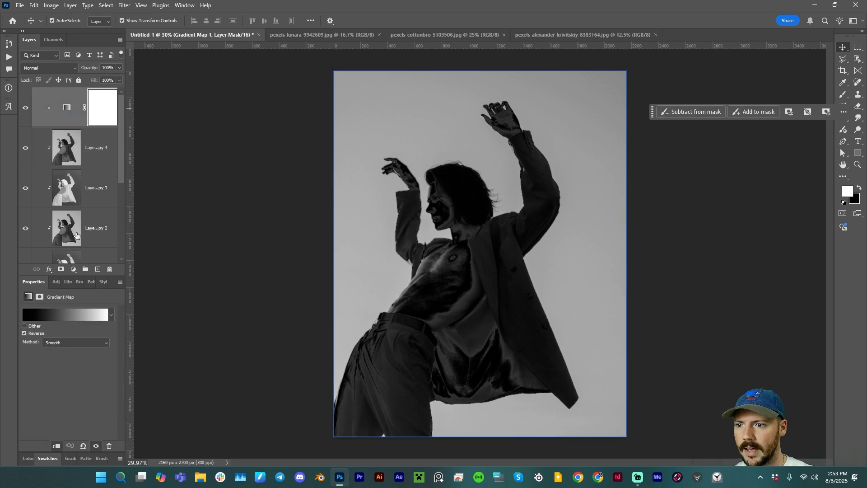
pyautogui.click(53, 318)
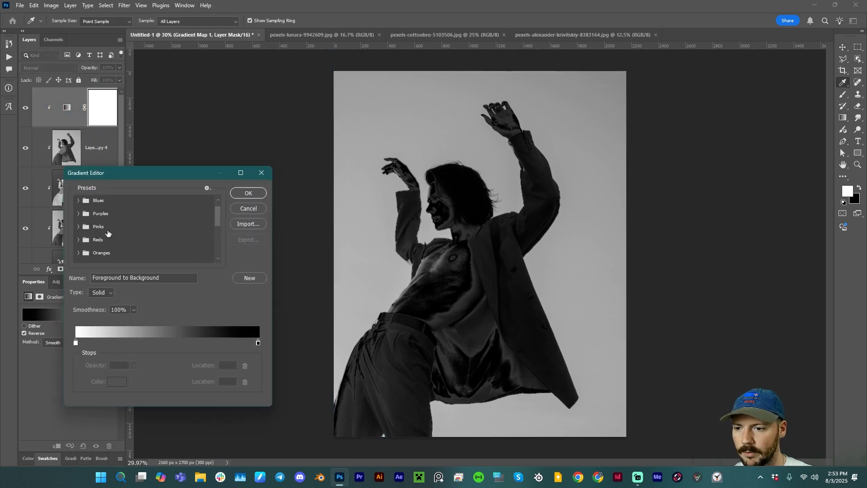
pyautogui.click(80, 227)
pyautogui.click(132, 254)
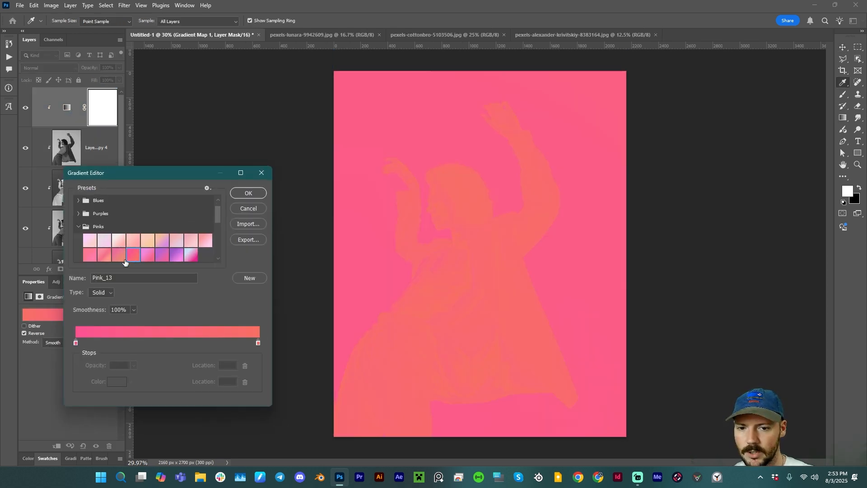
pyautogui.click(118, 256)
pyautogui.click(191, 255)
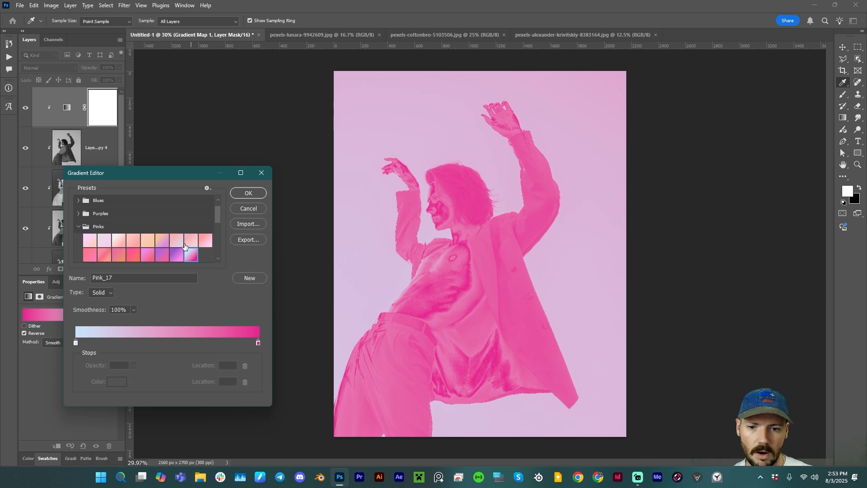
# - Try several metallic presets and Purple_03 on the Gradient Map, then apply a copper gradient and close the Gradient Editor
pyautogui.scroll(1, 128, 240)
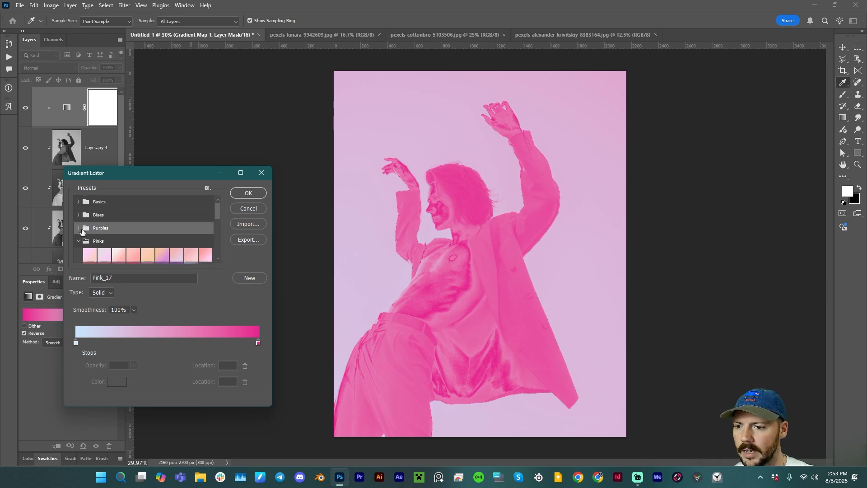
pyautogui.moveTo(217, 210); pyautogui.dragTo(216, 251)
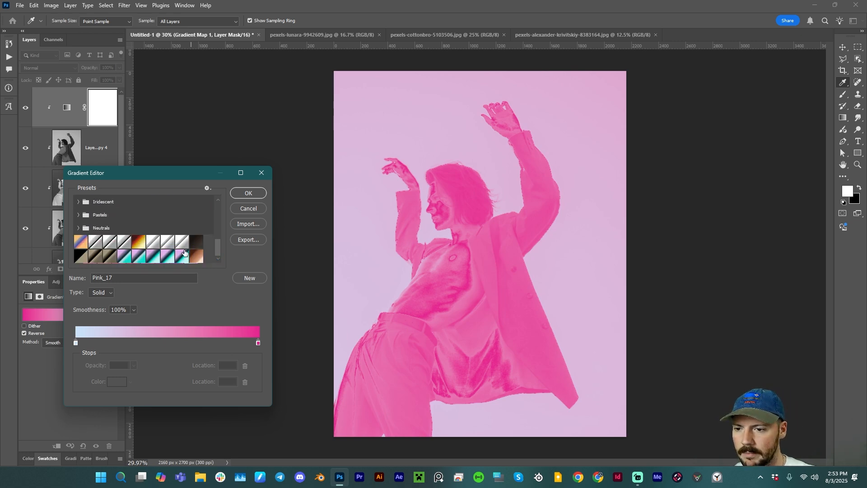
pyautogui.click(153, 243)
pyautogui.click(108, 244)
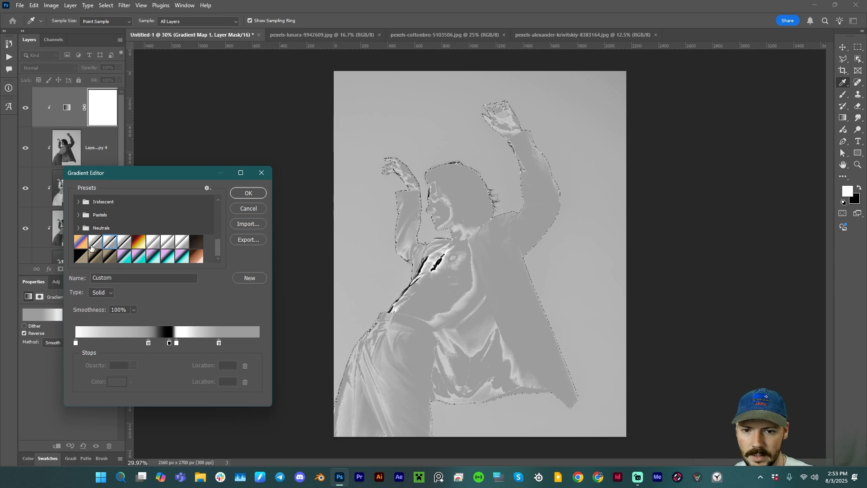
pyautogui.click(110, 256)
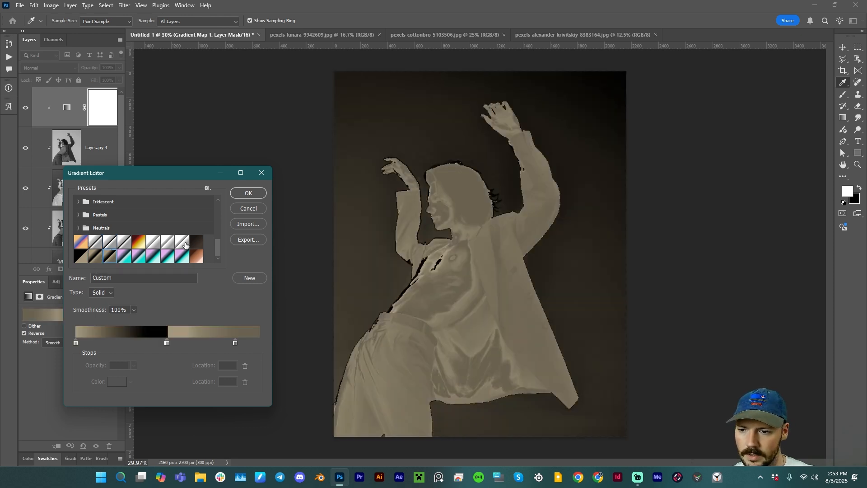
pyautogui.click(182, 242)
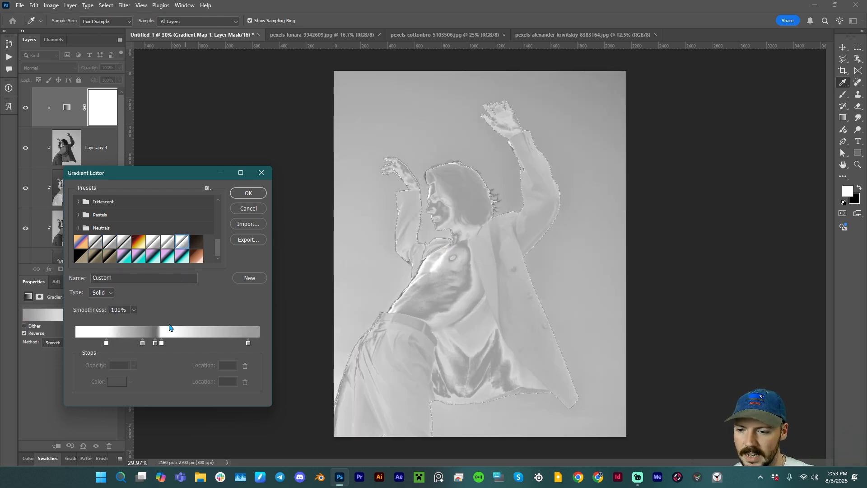
pyautogui.click(139, 243)
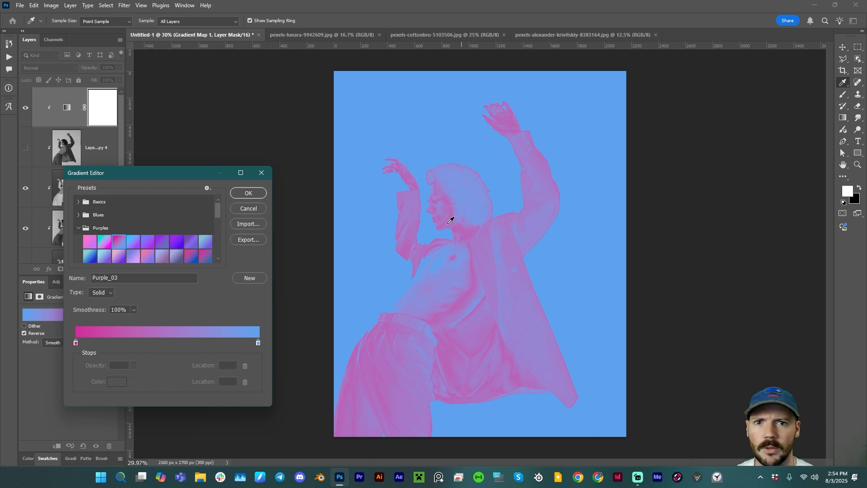
pyautogui.click(262, 173)
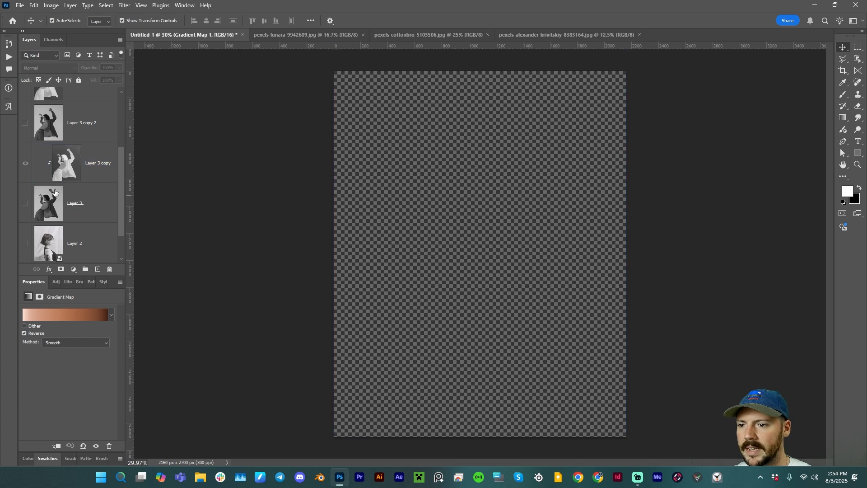
# - Release Layer 3 copy from its clipping mask and delete all four Layer 3 copies, keeping the original Layer 3
pyautogui.keyDown('alt'); pyautogui.click(48, 182); pyautogui.keyUp('alt')
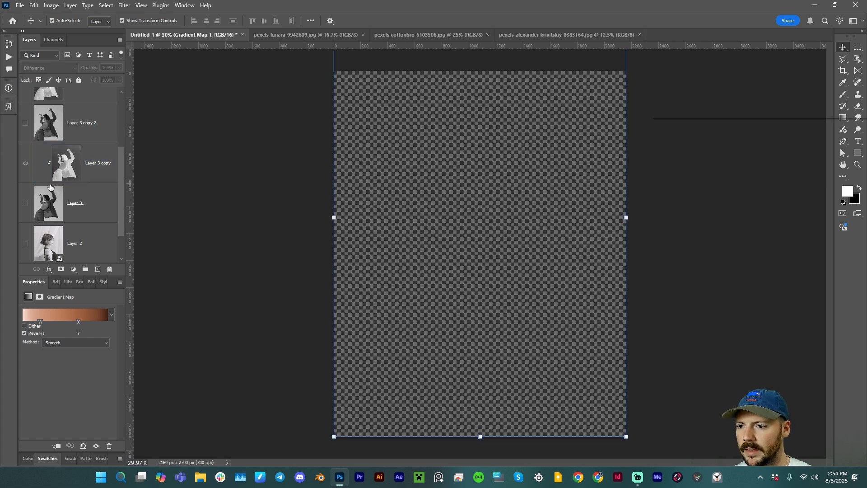
pyautogui.scroll(2, 62, 175)
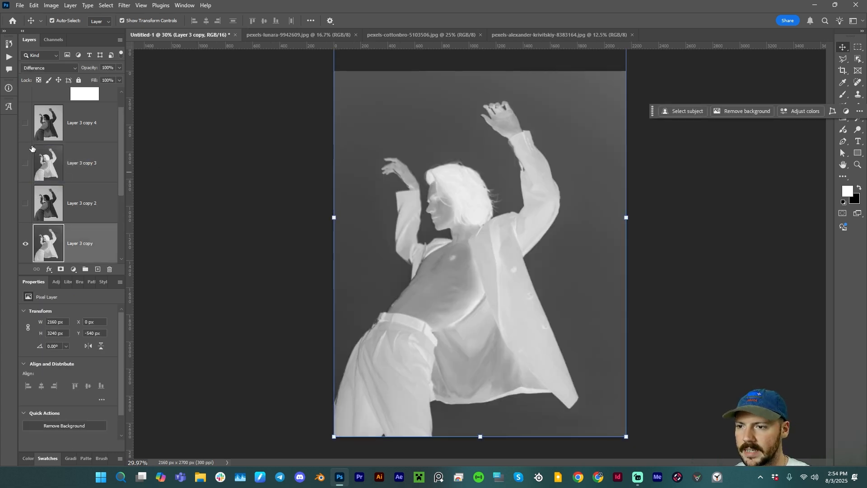
pyautogui.scroll(-3, 32, 149)
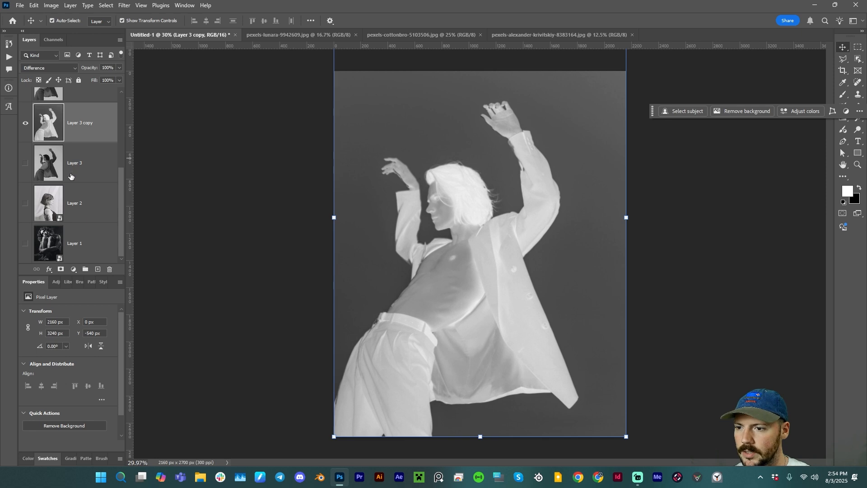
pyautogui.scroll(2, 91, 167)
pyautogui.hotkey('ctrl', 'alt', 'a')
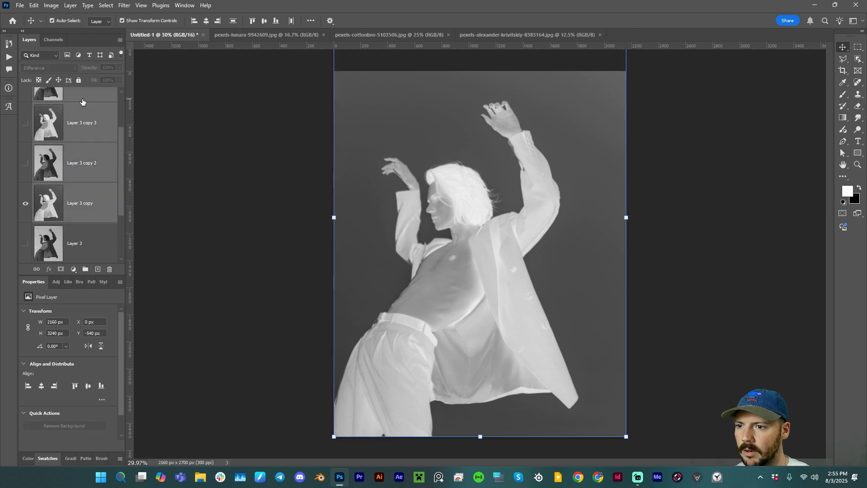
pyautogui.press('Delete')
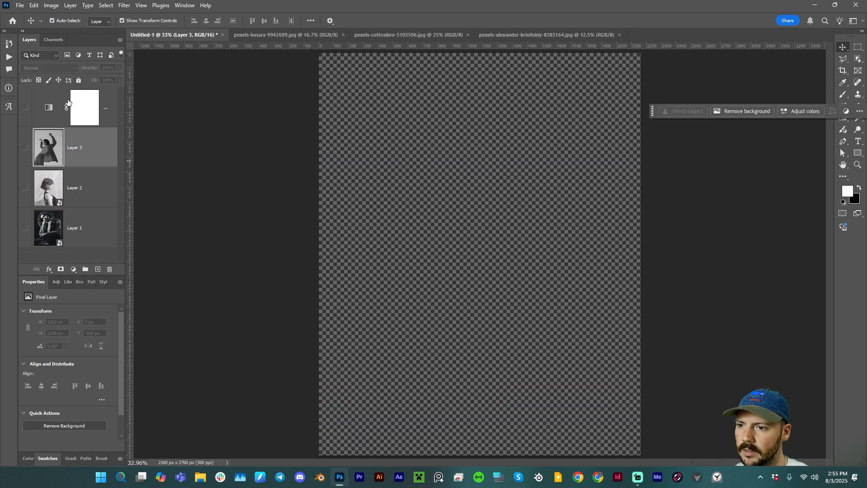
# - Select Layer 2 and make it visible
pyautogui.click(50, 186)
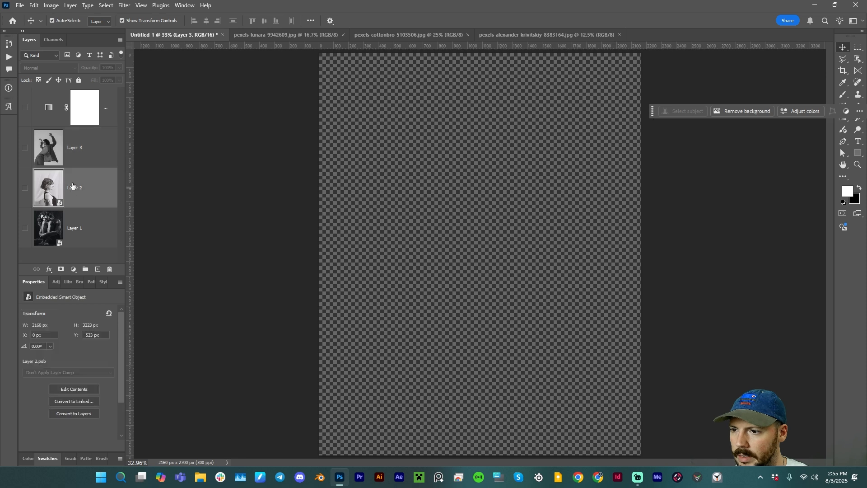
pyautogui.click(26, 188)
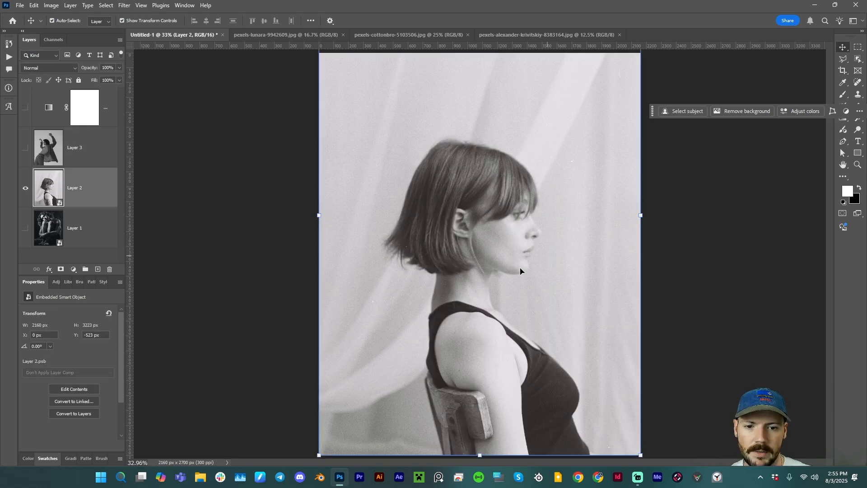
pyautogui.scroll(-2, 470, 275)
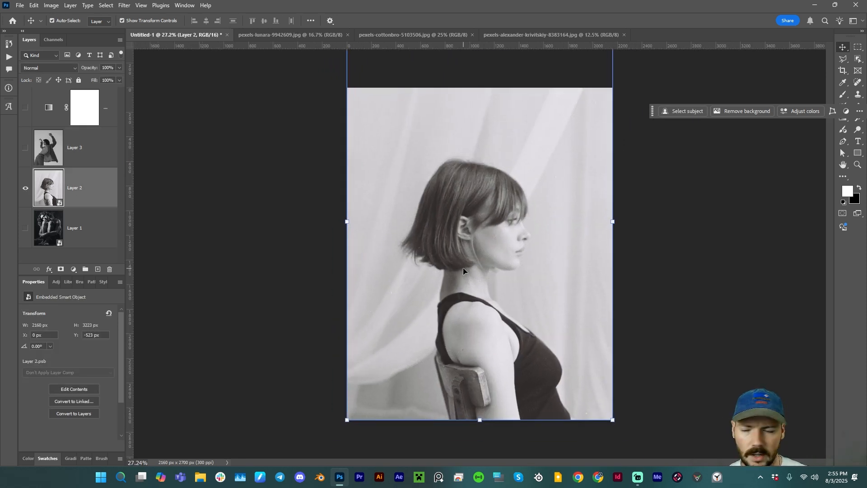
# - Add a Solid Color fill layer in pure red (ff0000) above Layer 2
pyautogui.click(74, 271)
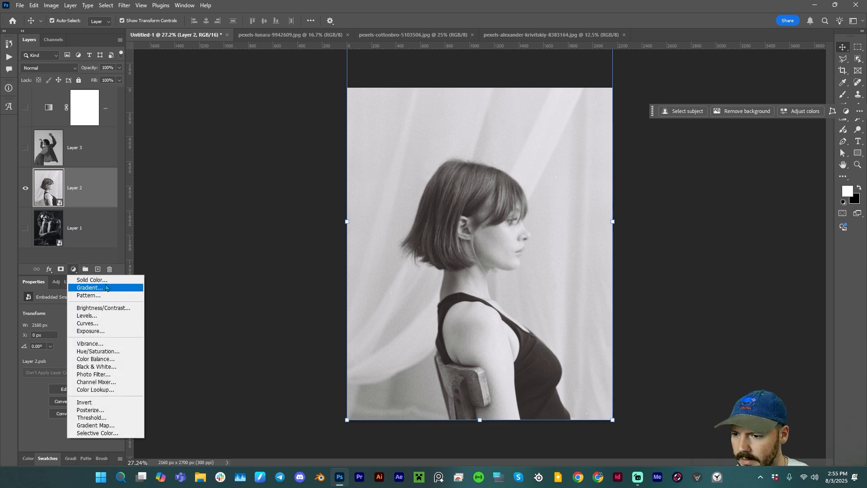
pyautogui.click(86, 282)
pyautogui.write('ff0000')
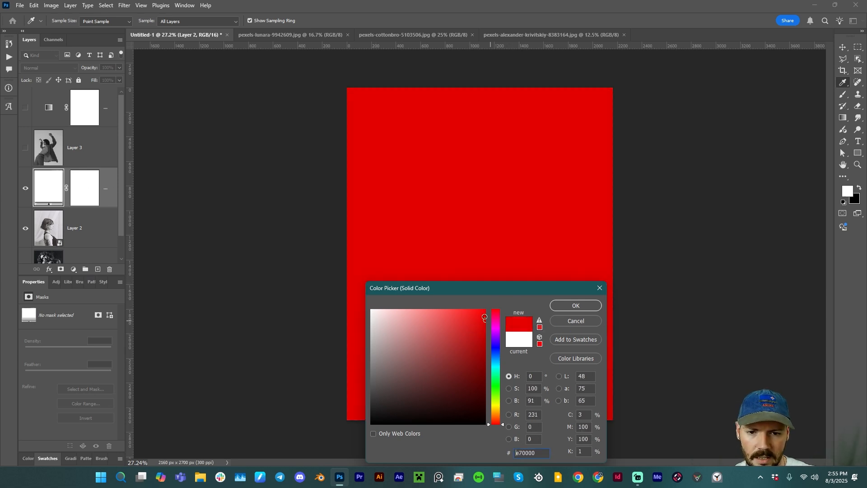
pyautogui.click(572, 306)
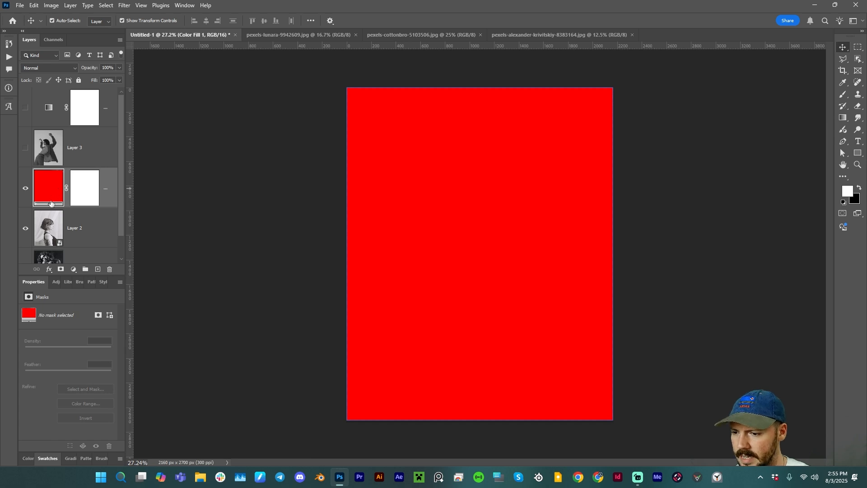
# - Delete the layer mask of the red fill layer
pyautogui.scroll(-2, 53, 384)
pyautogui.scroll(5, 53, 379)
pyautogui.scroll(-1, 44, 327)
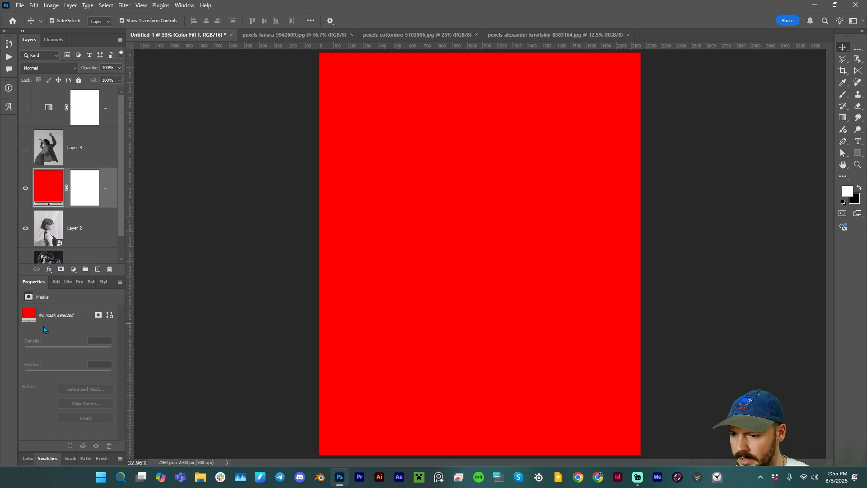
pyautogui.click(89, 188)
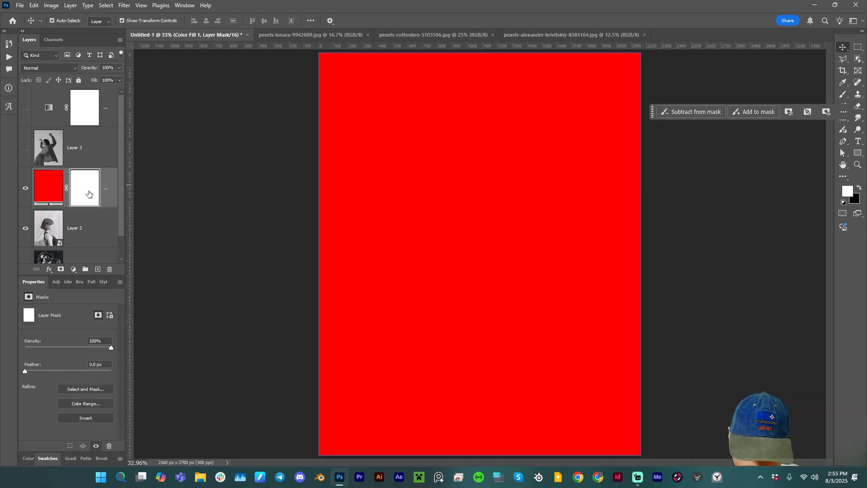
pyautogui.press('Delete')
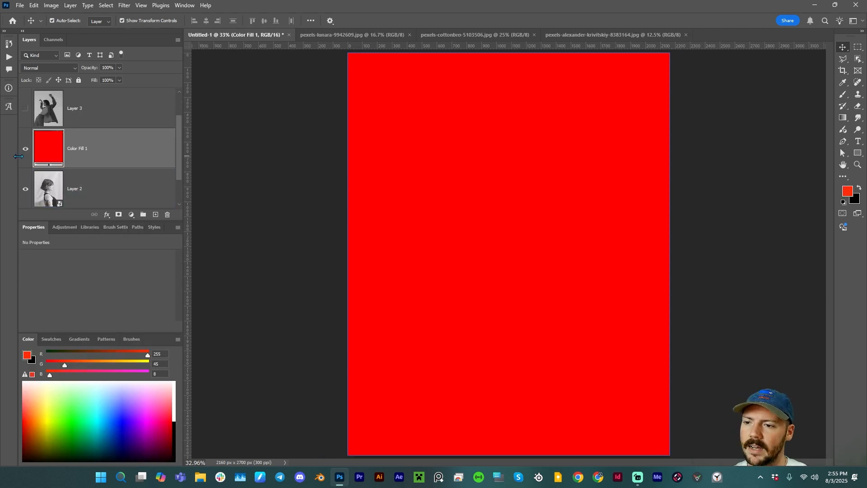
# - Clip Color Fill 1 to Layer 2 and set its blend mode to Difference
pyautogui.click(90, 180)
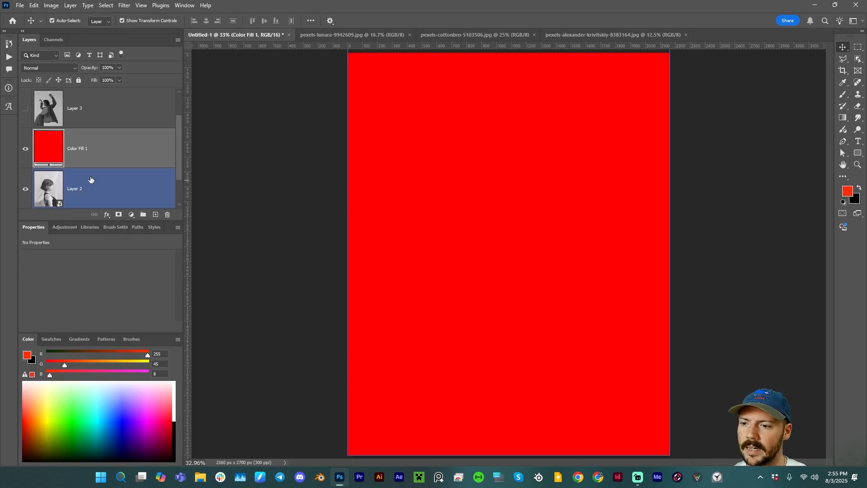
pyautogui.scroll(-1, 91, 180)
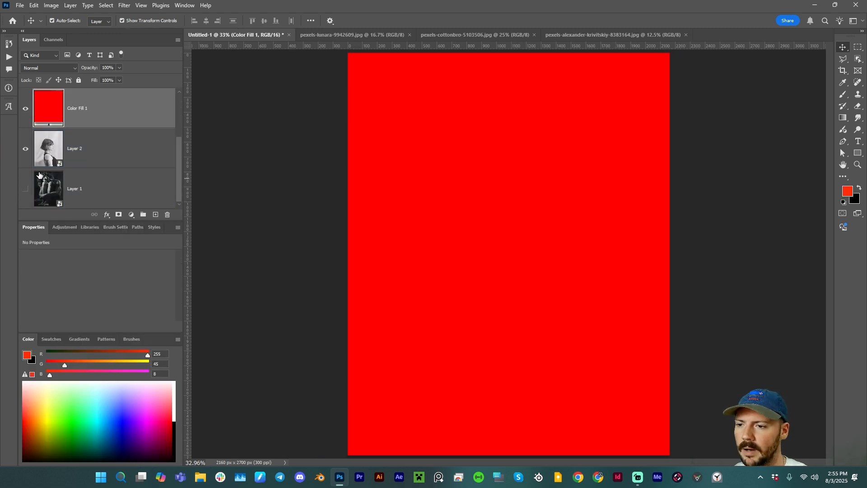
pyautogui.keyDown('alt'); pyautogui.click(49, 131); pyautogui.keyUp('alt')
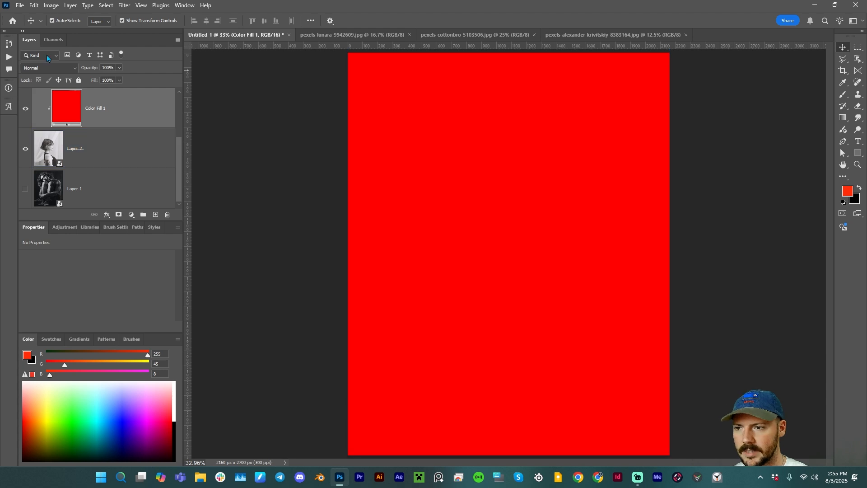
pyautogui.click(43, 67)
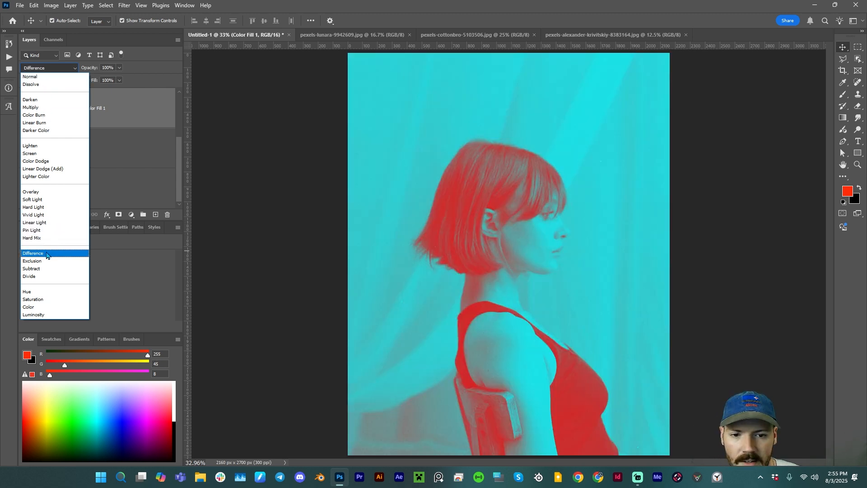
pyautogui.click(46, 254)
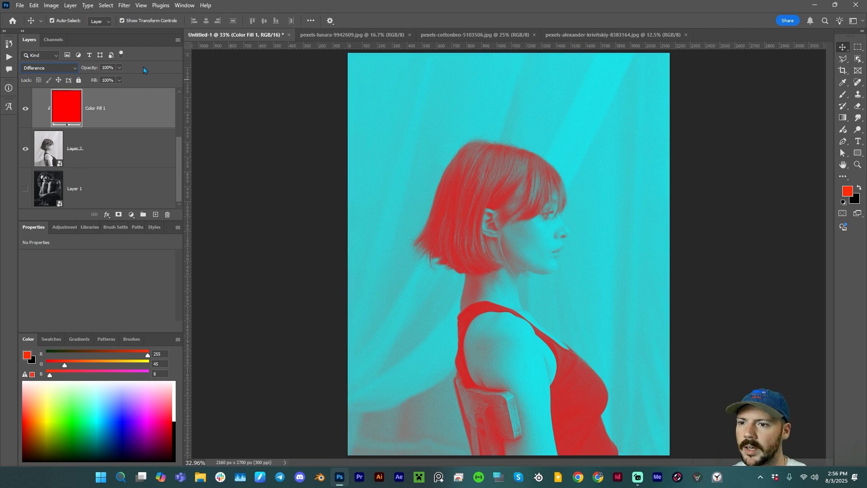
pyautogui.click(64, 69)
pyautogui.click(64, 69)
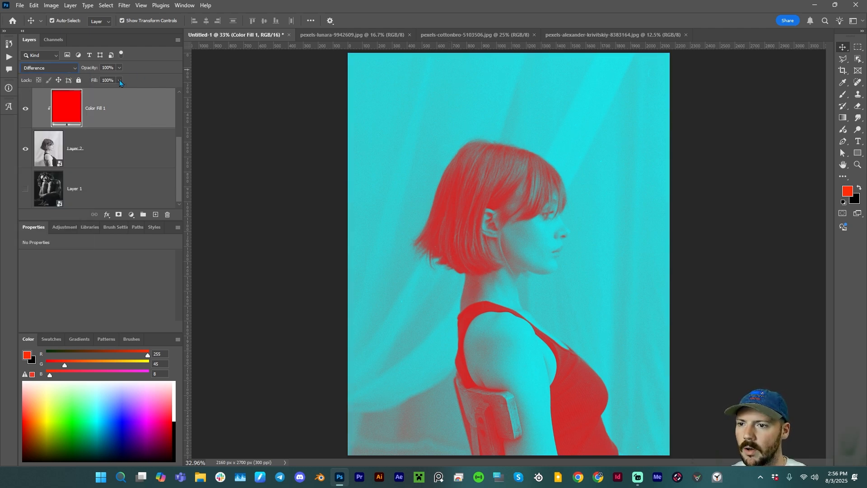
# - Try lowering the Fill of Color Fill 1 to 39%, and return it to 100%
pyautogui.click(119, 79)
pyautogui.moveTo(113, 91); pyautogui.dragTo(109, 92)
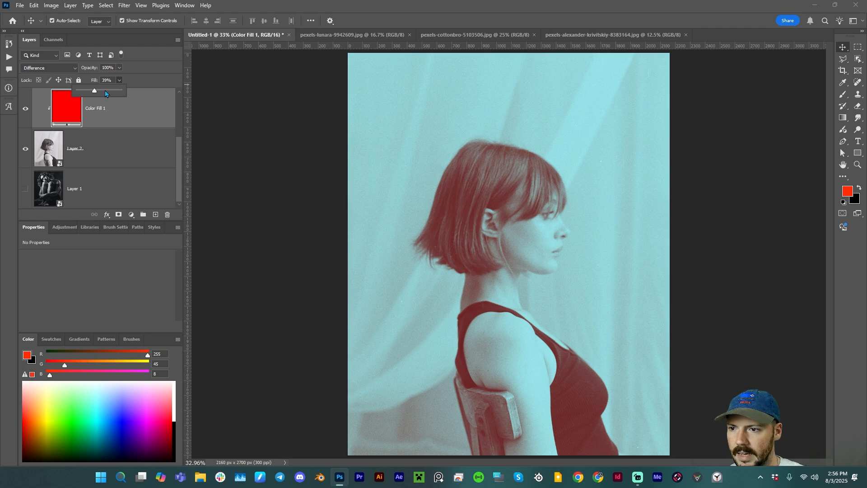
pyautogui.moveTo(123, 93); pyautogui.dragTo(126, 93)
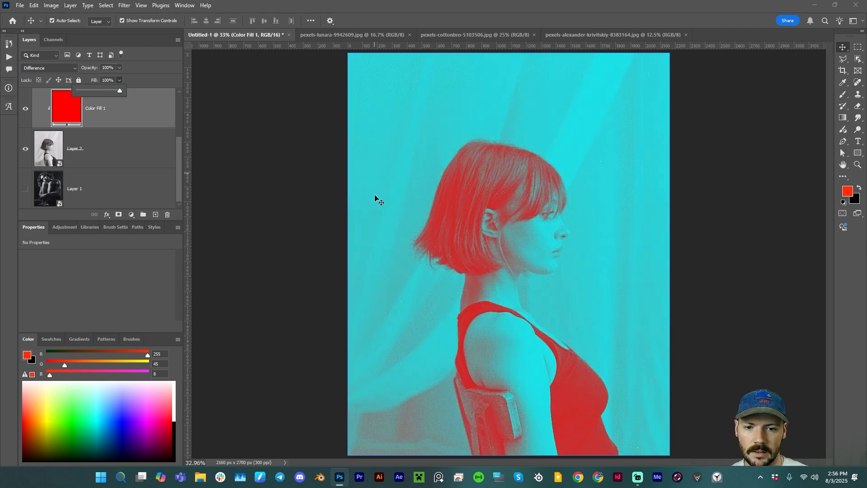
# - Try recoloring Color Fill 1 by shifting its hue through orange to light blue (00c0ff)
pyautogui.click(53, 148)
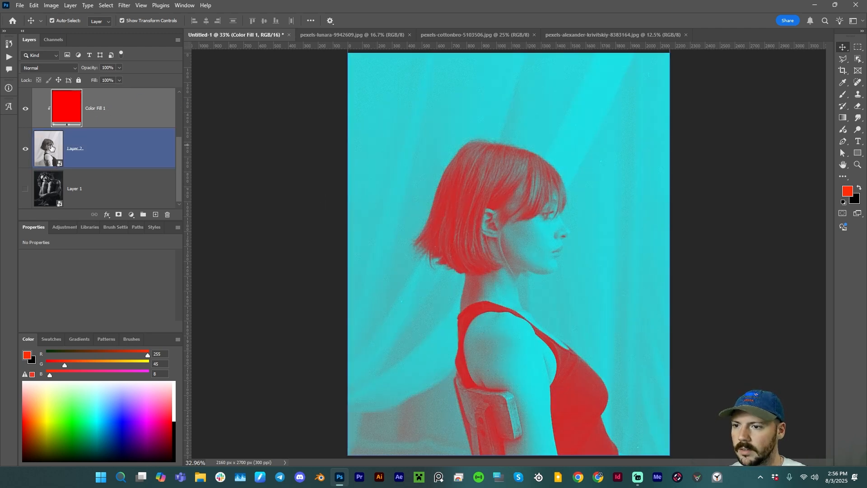
pyautogui.click(77, 115)
pyautogui.doubleClick(63, 121)
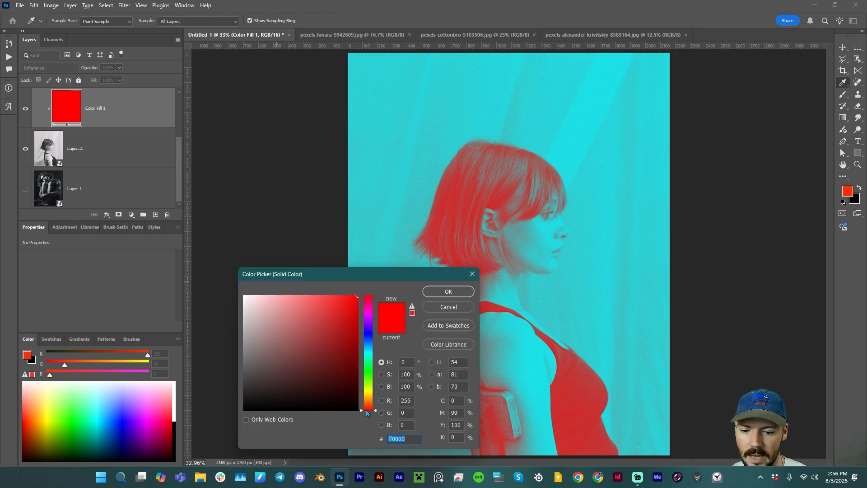
pyautogui.moveTo(366, 412); pyautogui.dragTo(373, 402)
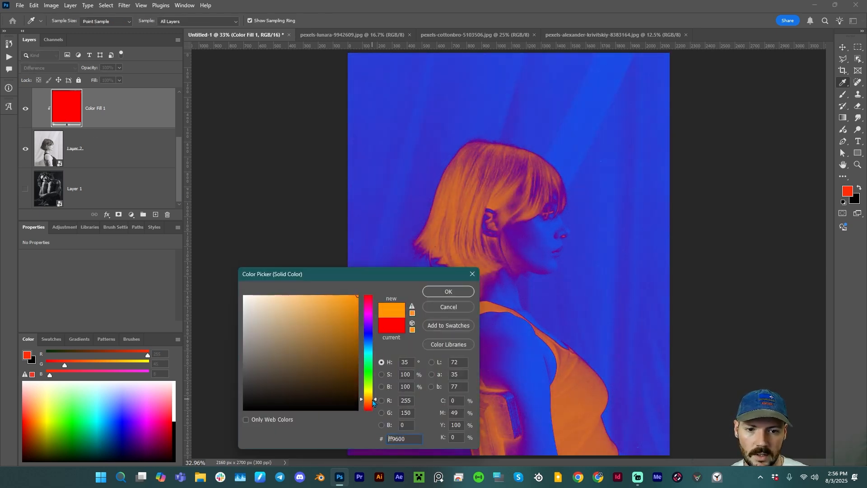
pyautogui.moveTo(373, 274); pyautogui.dragTo(208, 166)
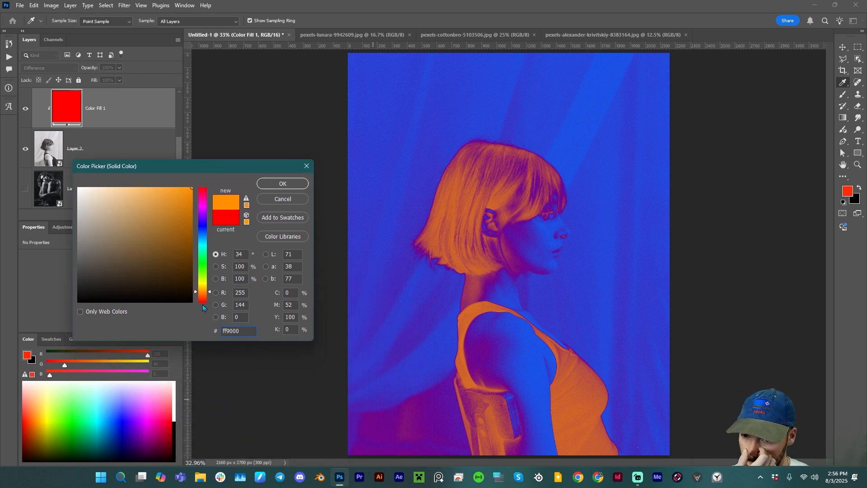
pyautogui.moveTo(200, 296); pyautogui.dragTo(206, 233)
pyautogui.moveTo(209, 234); pyautogui.dragTo(211, 240)
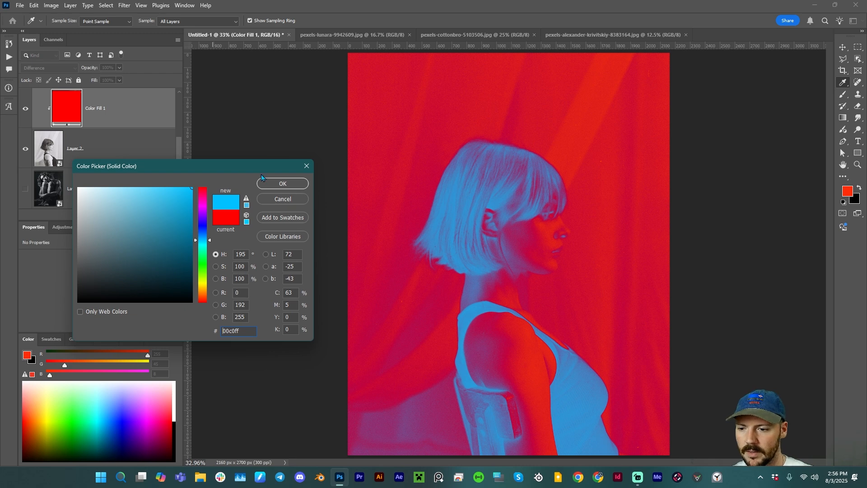
pyautogui.click(298, 188)
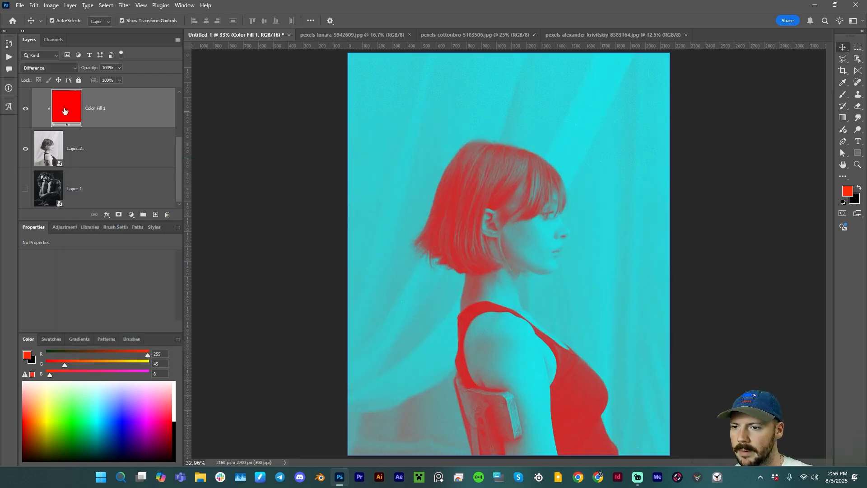
# - Rasterize the Color Fill 1 layer
pyautogui.rightClick(129, 113)
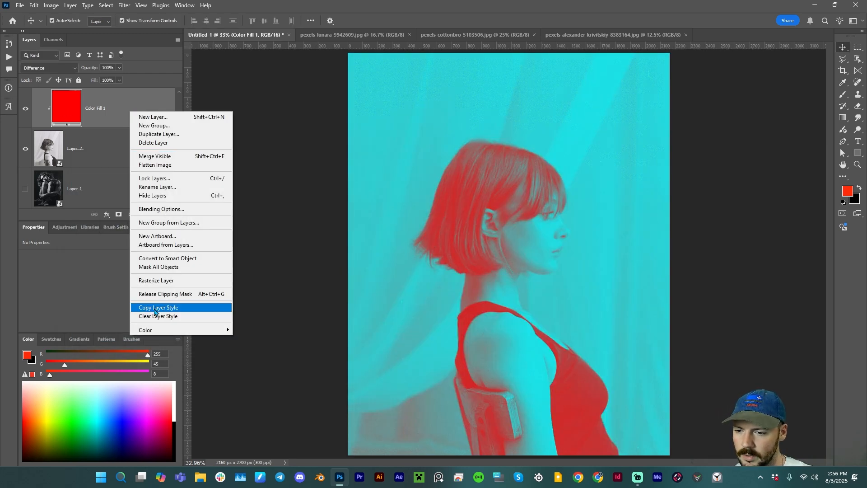
pyautogui.click(156, 283)
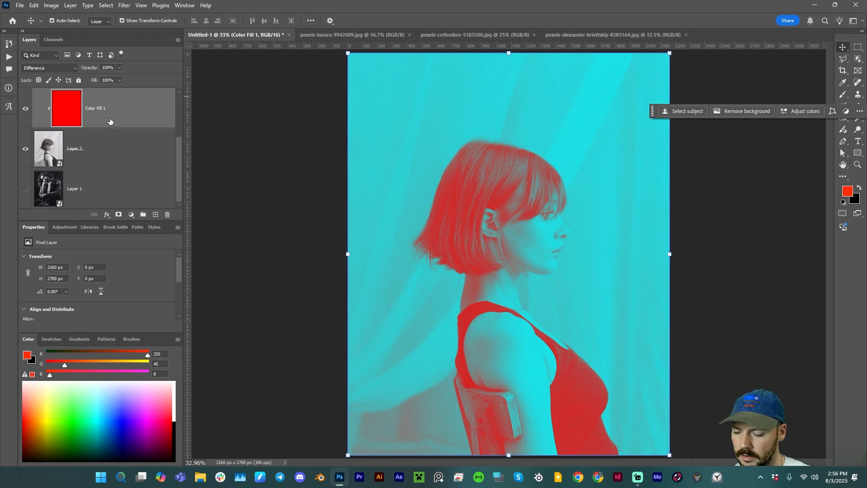
# - Add a Hue/Saturation adjustment layer clipped to Color Fill 1 and delete its layer mask
pyautogui.click(131, 215)
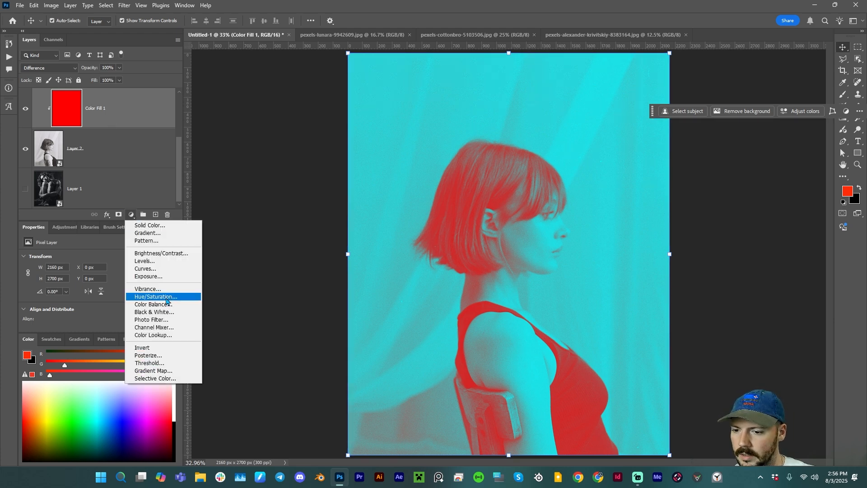
pyautogui.click(166, 298)
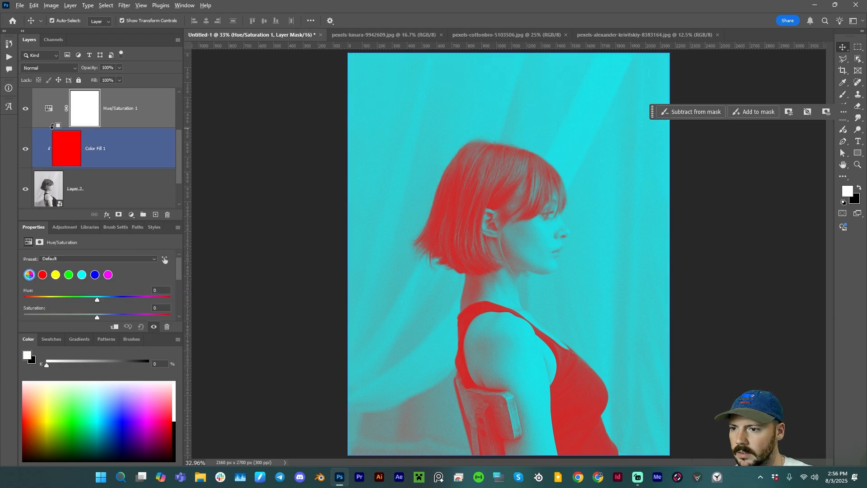
pyautogui.keyDown('alt'); pyautogui.click(51, 127); pyautogui.keyUp('alt')
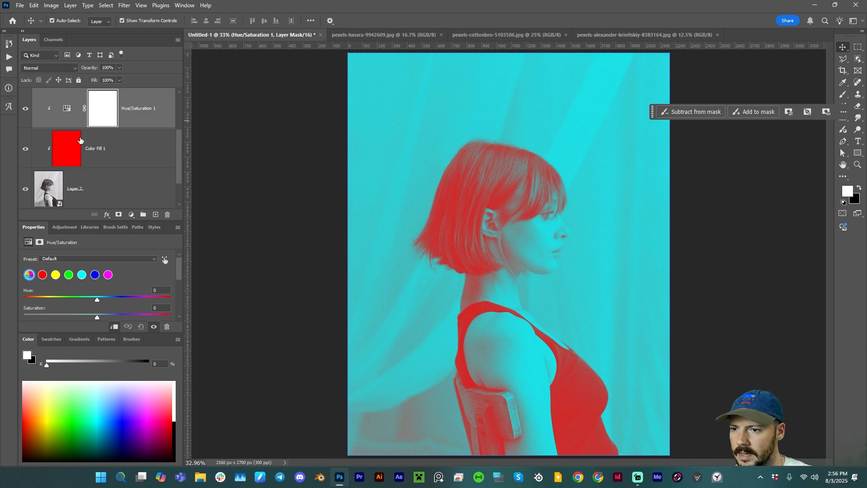
pyautogui.click(112, 123)
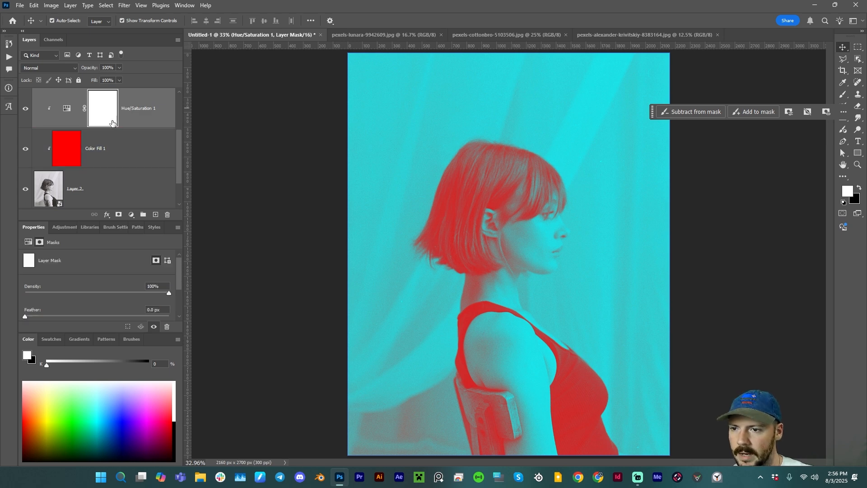
pyautogui.click(67, 109)
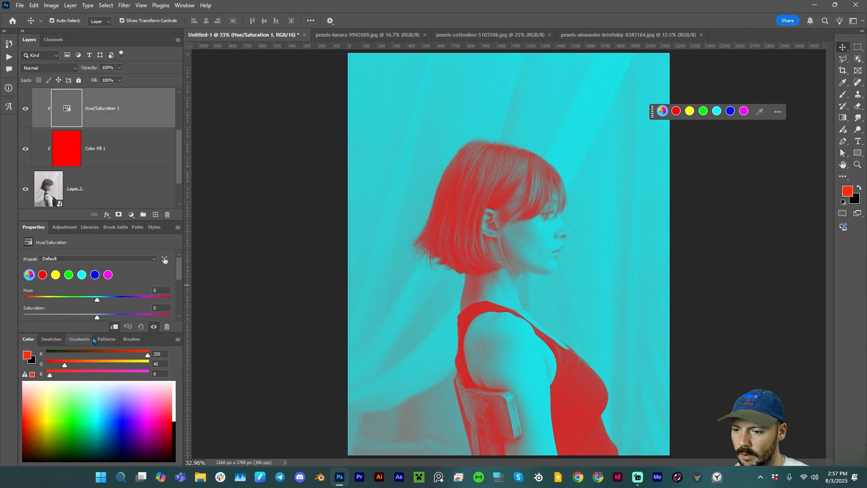
# - Set the Hue/Saturation 1 adjustment to Hue -28 and Saturation -24
pyautogui.moveTo(33, 334); pyautogui.dragTo(26, 485)
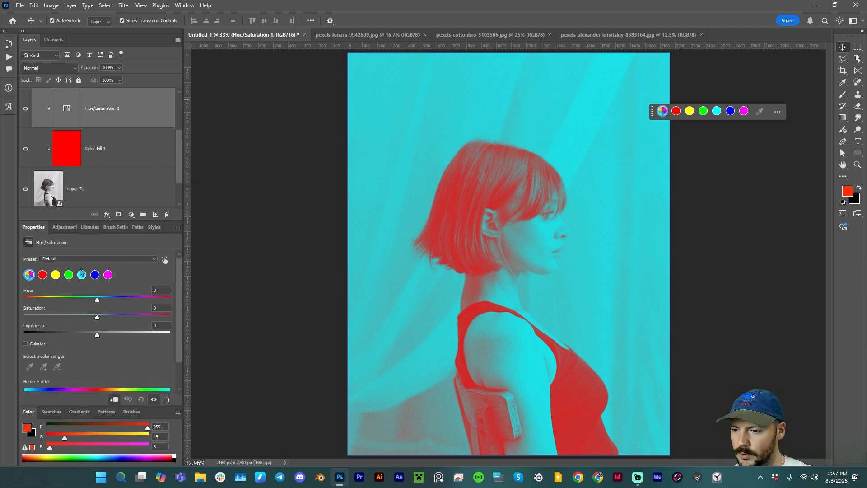
pyautogui.moveTo(98, 301); pyautogui.dragTo(149, 310)
pyautogui.moveTo(97, 317); pyautogui.dragTo(52, 301)
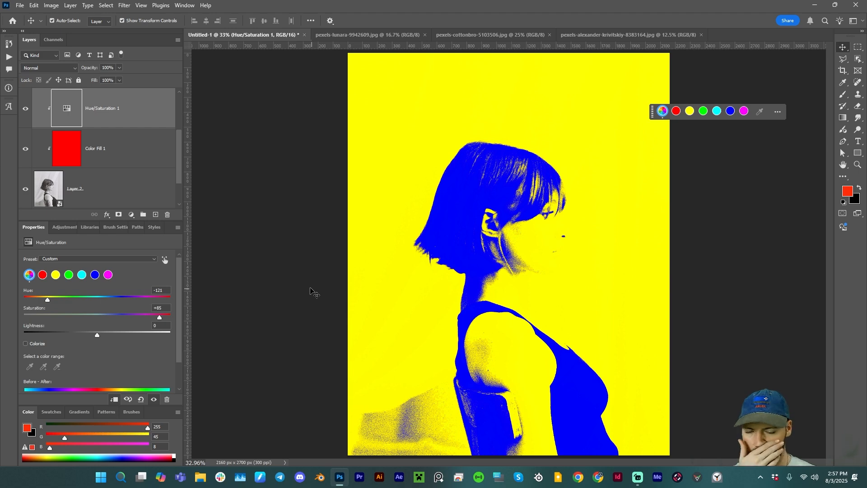
pyautogui.moveTo(98, 336)
pyautogui.mouseDown()
pyautogui.moveTo(77, 335)
pyautogui.moveTo(132, 337)
pyautogui.moveTo(97, 336)
pyautogui.mouseUp()
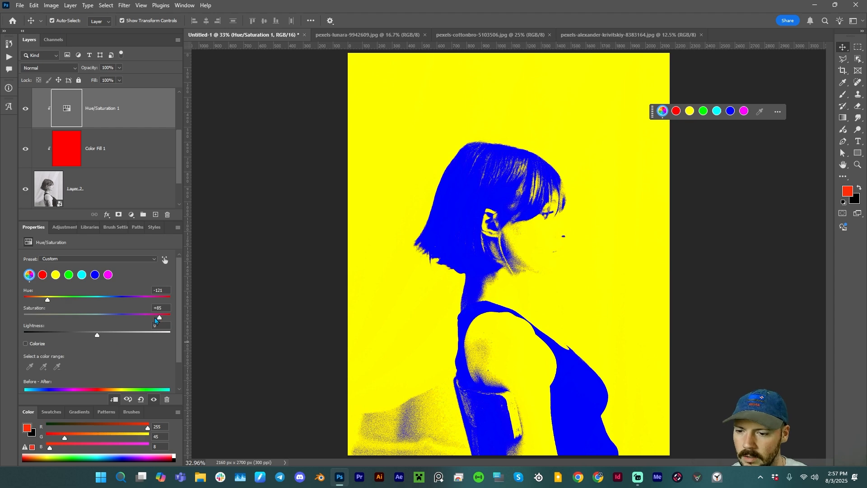
pyautogui.moveTo(154, 321); pyautogui.dragTo(80, 311)
pyautogui.moveTo(48, 300); pyautogui.dragTo(86, 306)
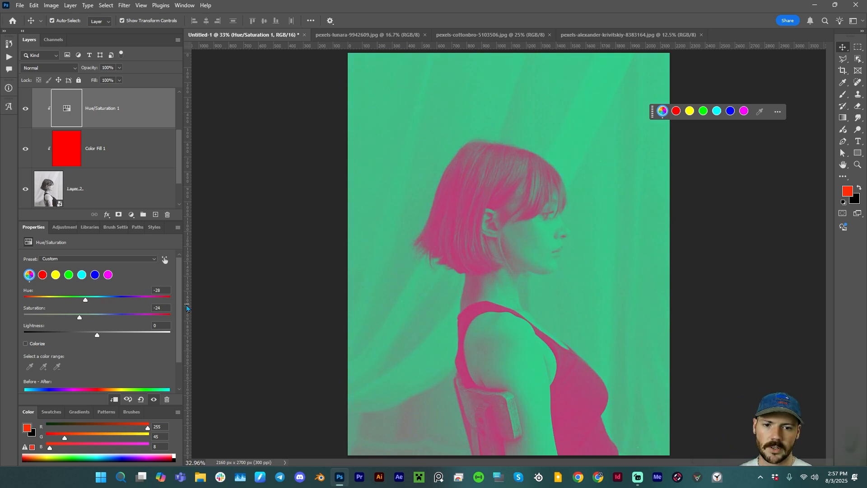
# - Hide Layer 2, the portrait beneath the clipped color layers
pyautogui.scroll(2, 47, 159)
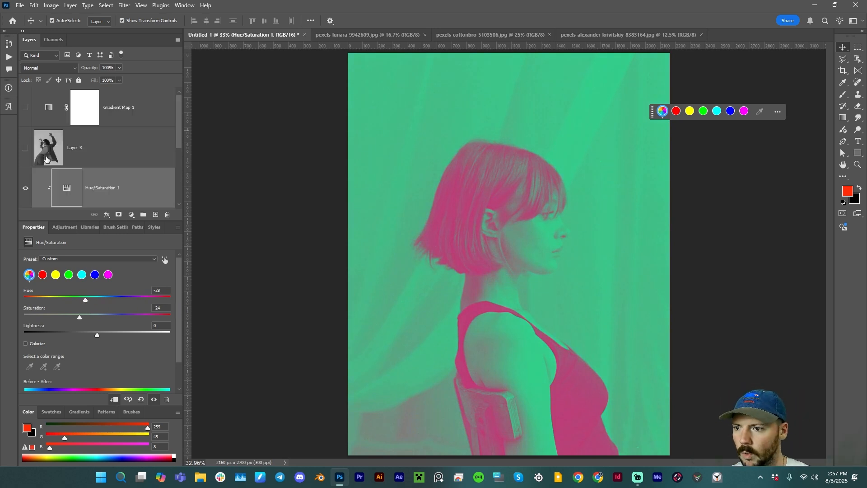
pyautogui.scroll(-3, 41, 166)
pyautogui.scroll(1, 68, 160)
pyautogui.scroll(-1, 75, 174)
pyautogui.click(52, 161)
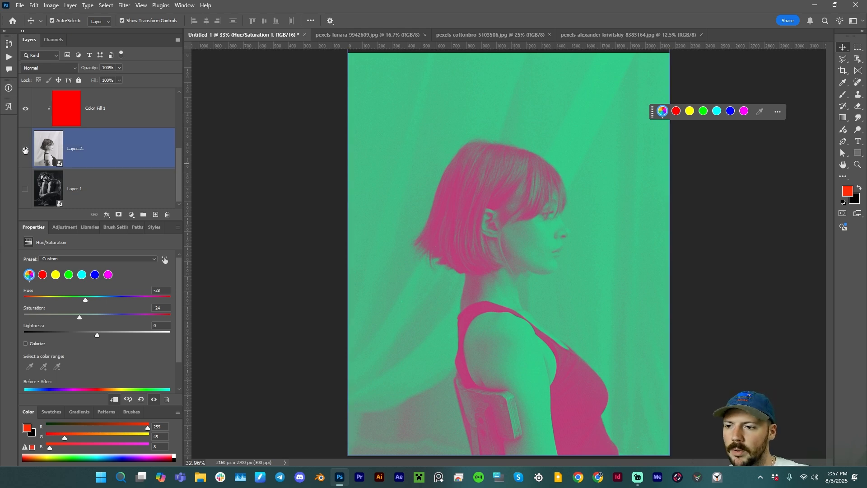
pyautogui.click(25, 151)
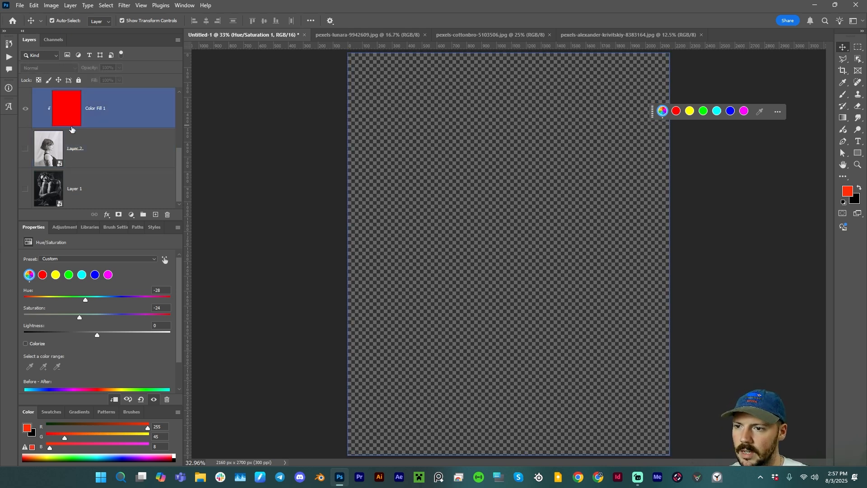
# - Duplicate Hue/Saturation 1 and Color Fill 1 together, placing the copies between Layer 2 and Layer 1
pyautogui.scroll(1, 119, 114)
pyautogui.press('Delete')
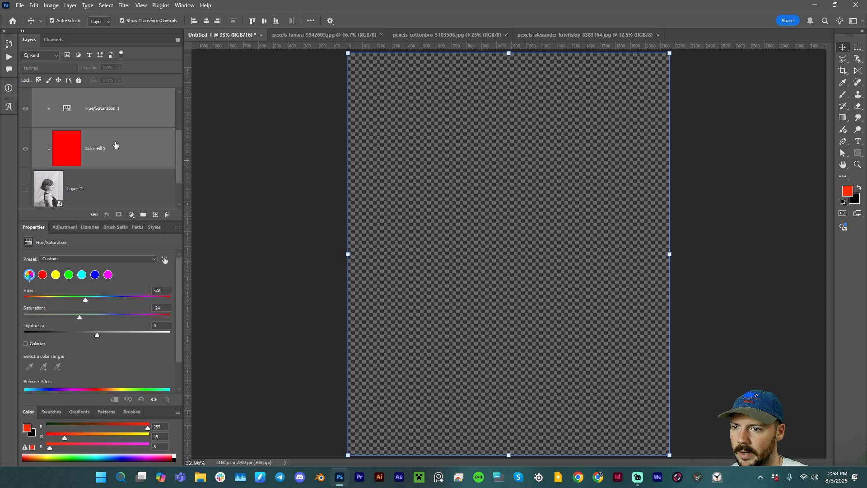
pyautogui.moveTo(117, 121); pyautogui.dragTo(109, 174)
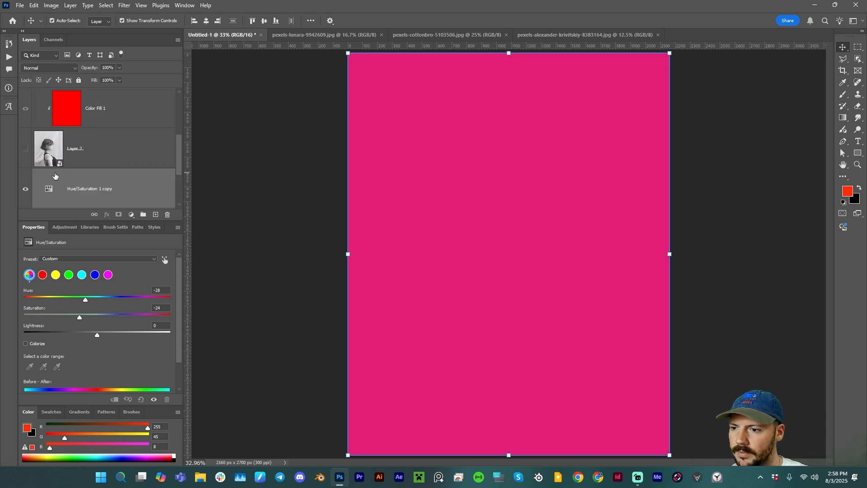
pyautogui.scroll(-2, 85, 135)
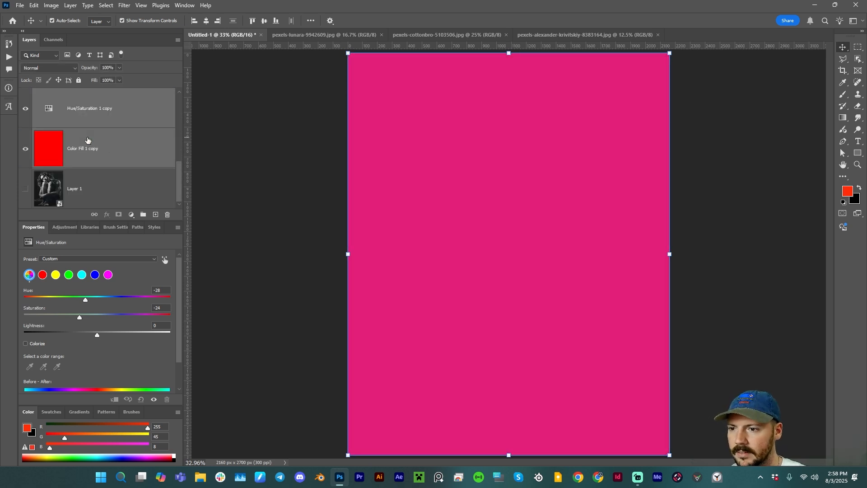
pyautogui.scroll(2, 90, 136)
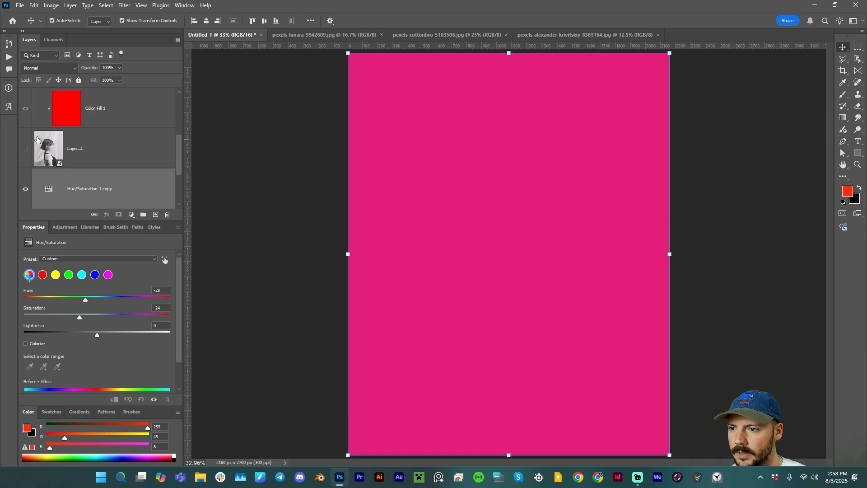
# - Make Layer 1 visible beneath the copied color layers
pyautogui.click(33, 117)
pyautogui.scroll(-2, 27, 163)
pyautogui.click(26, 189)
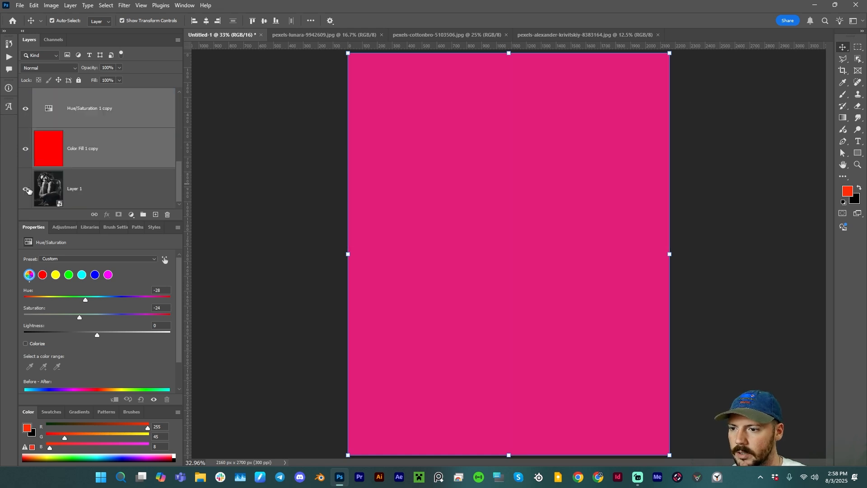
pyautogui.click(34, 183)
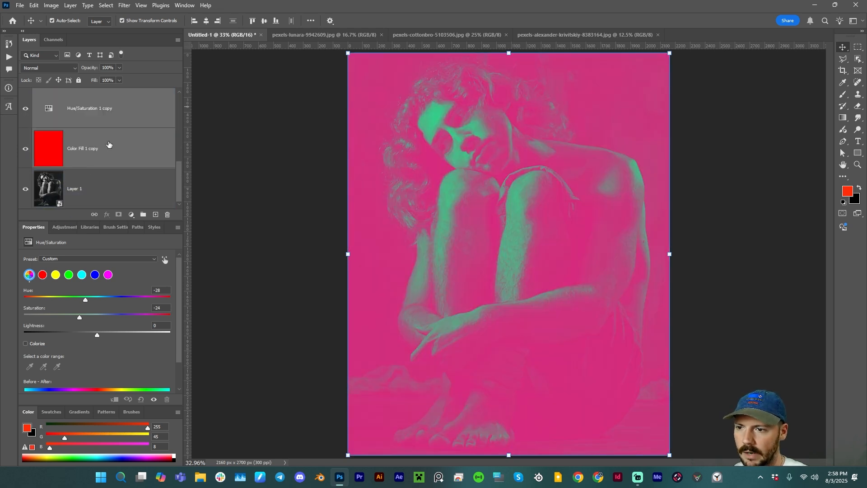
# - Clip Color Fill 1 copy and Hue/Saturation 1 copy to Layer 1
pyautogui.keyDown('alt'); pyautogui.click(50, 168); pyautogui.keyUp('alt')
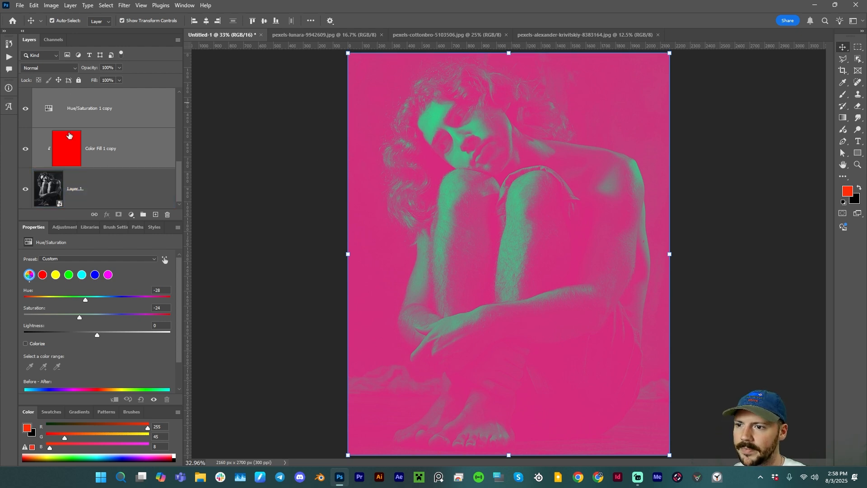
pyautogui.keyDown('alt'); pyautogui.click(55, 128); pyautogui.keyUp('alt')
pyautogui.click(140, 175)
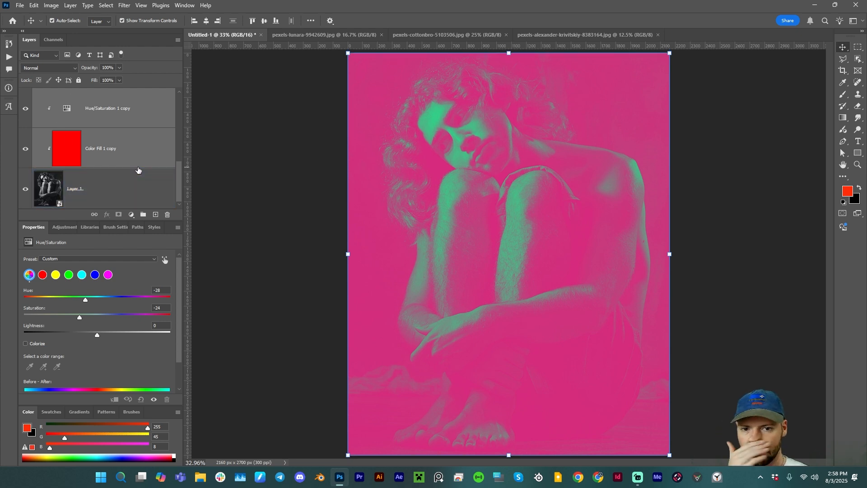
# - Duplicate Layer 1 directly above the original
pyautogui.click(41, 189)
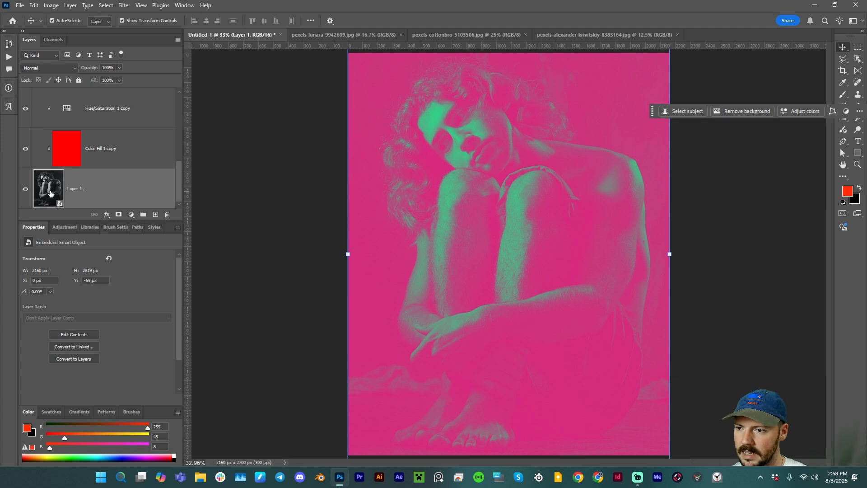
pyautogui.hotkey('ctrl', 'j')
pyautogui.scroll(-1, 88, 179)
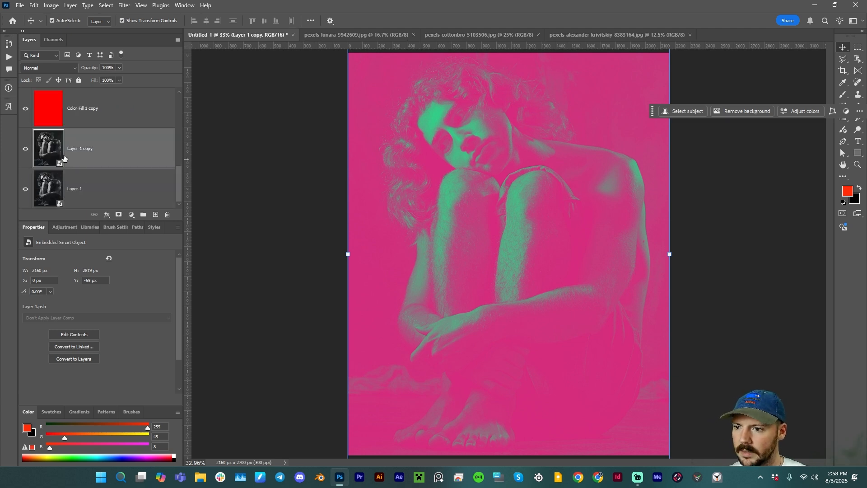
# - Set the blend mode of Layer 1 copy to Difference and invert its colors
pyautogui.click(49, 68)
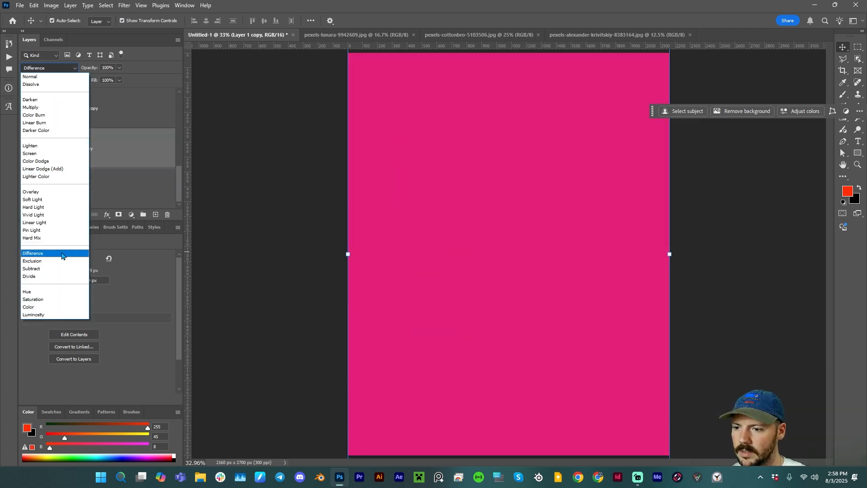
pyautogui.click(50, 253)
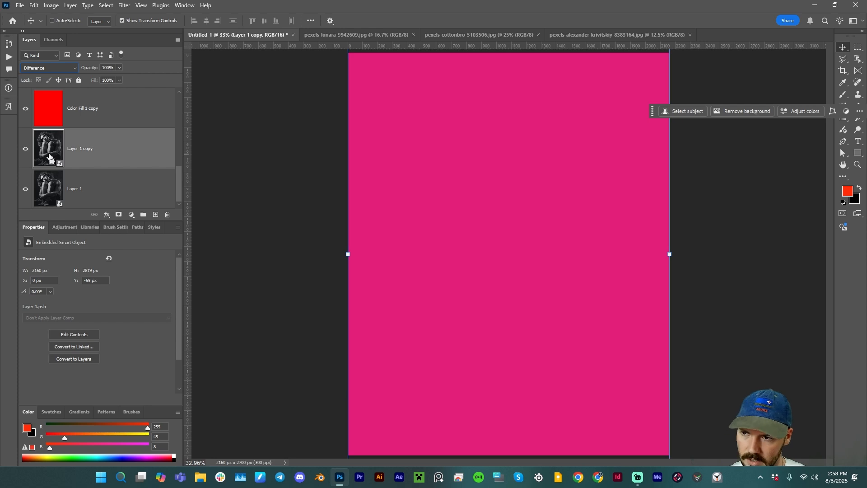
pyautogui.hotkey('ctrl', 'i')
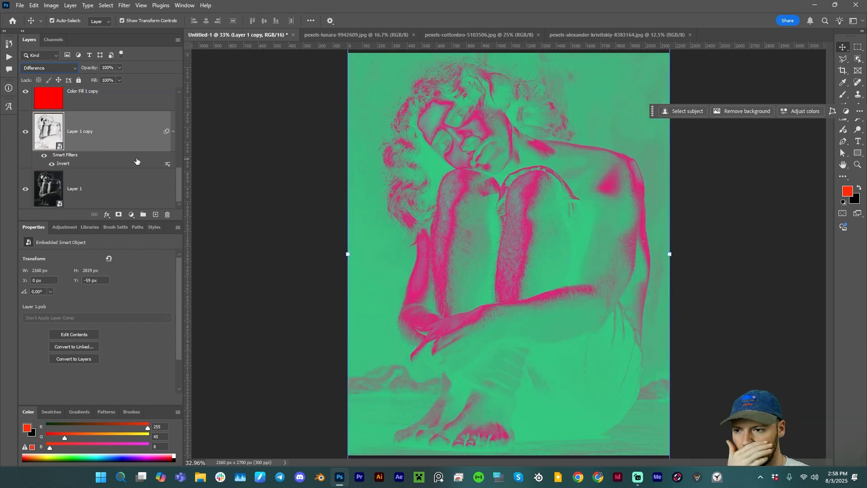
# - Duplicate Layer 1 copy and turn off the Invert smart filter on the upper duplicate
pyautogui.click(52, 189)
pyautogui.click(59, 147)
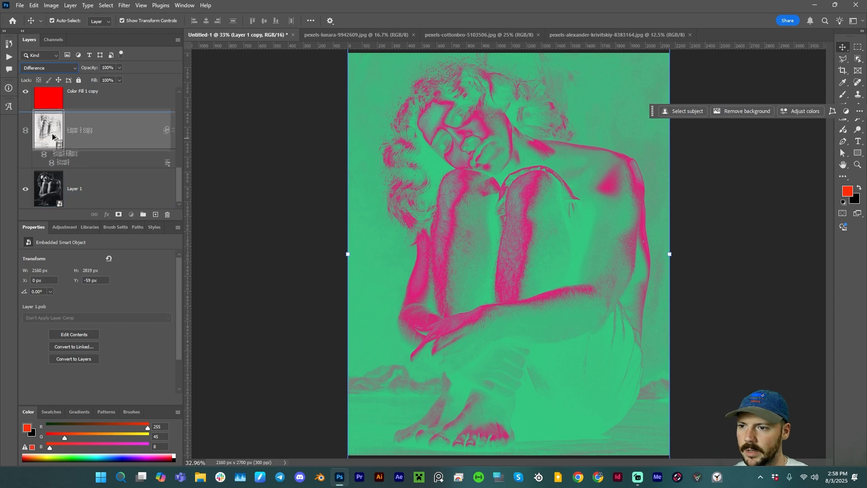
pyautogui.hotkey('ctrl', 'j')
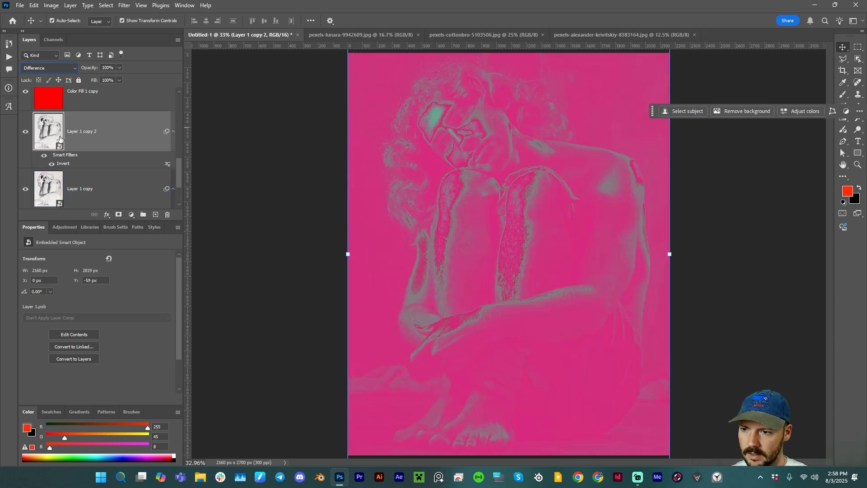
pyautogui.click(51, 164)
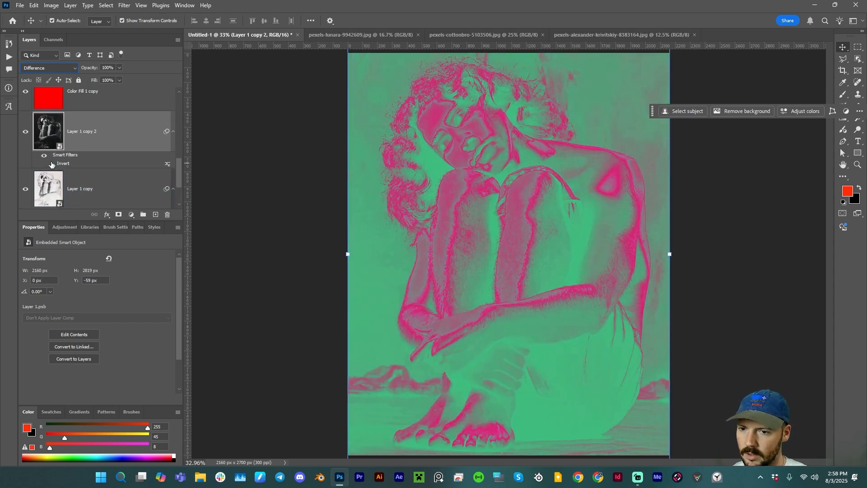
# - Duplicate the inverted Layer 1 copy and the non-inverted Layer 1 copy 2, stacking them alternately beneath Color Fill 1 copy
pyautogui.keyDown('shift'); pyautogui.click(51, 188); pyautogui.keyUp('shift')
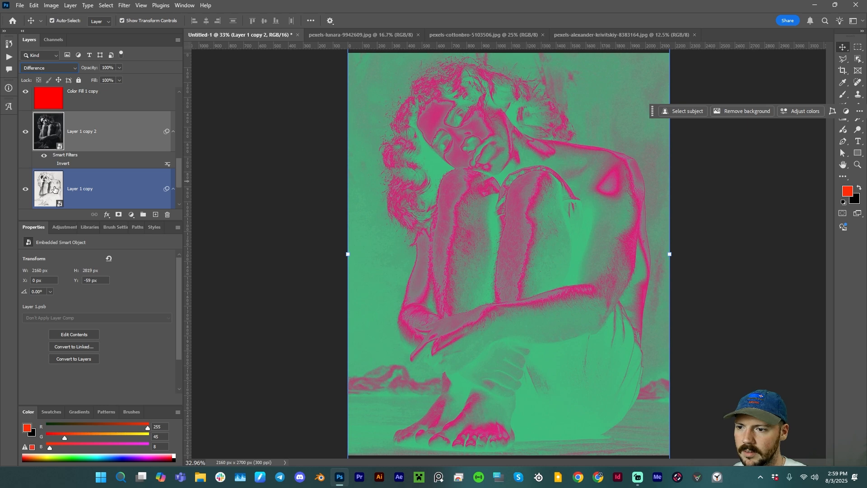
pyautogui.moveTo(51, 188); pyautogui.dragTo(53, 114)
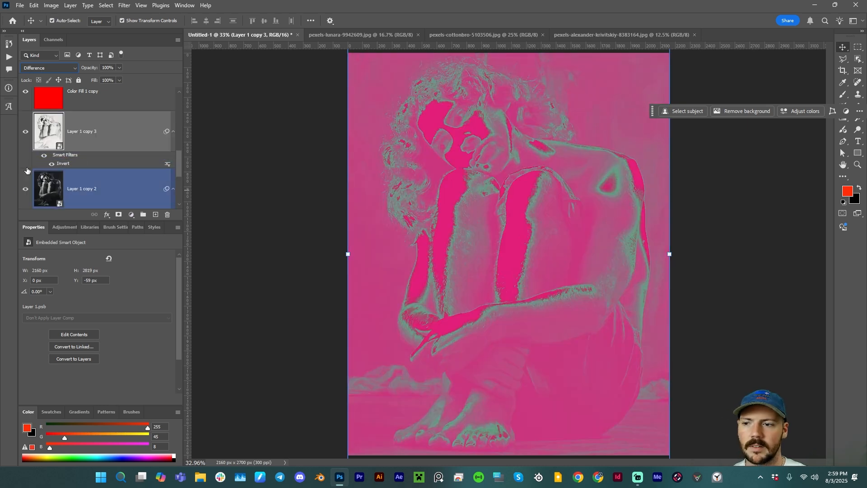
pyautogui.moveTo(58, 187); pyautogui.dragTo(61, 140)
# - Adjust Hue/Saturation 1 copy to hue -40, saturation +29 and lightness +35
pyautogui.scroll(3, 93, 140)
pyautogui.click(71, 121)
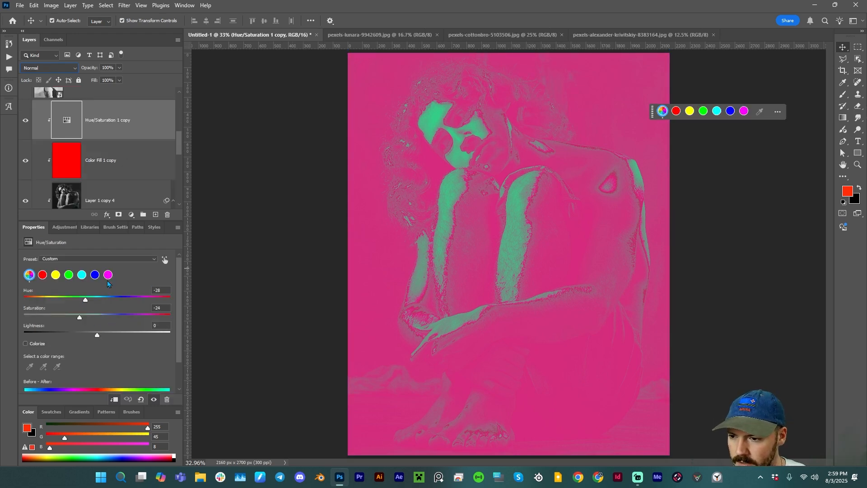
pyautogui.moveTo(85, 301); pyautogui.dragTo(134, 306)
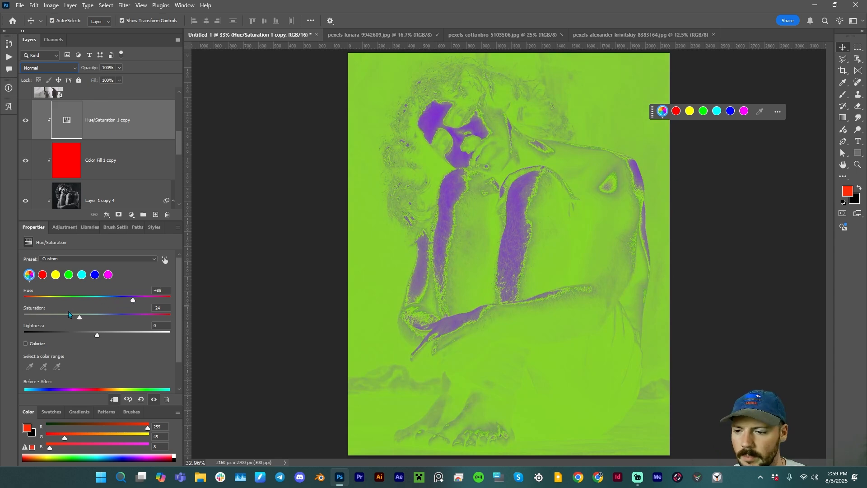
pyautogui.moveTo(80, 316); pyautogui.dragTo(93, 304)
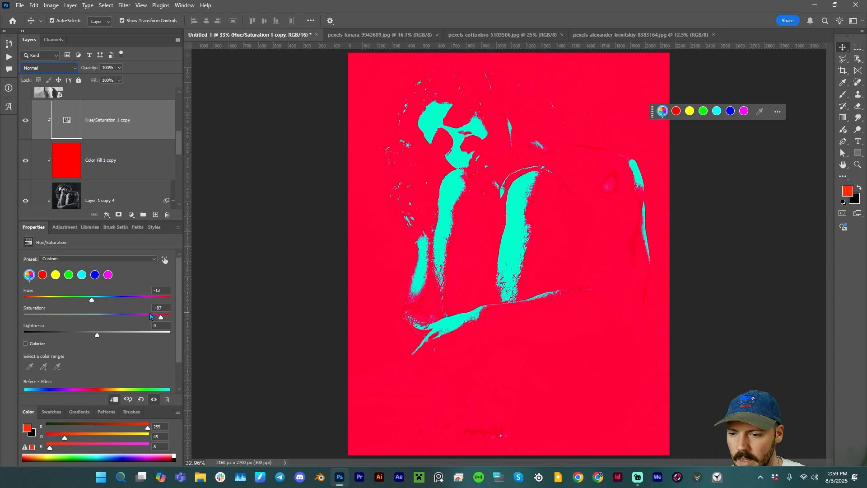
pyautogui.moveTo(161, 318); pyautogui.dragTo(80, 301)
# - Hide the inverted Layer 1 copy 3
pyautogui.scroll(-3, 31, 172)
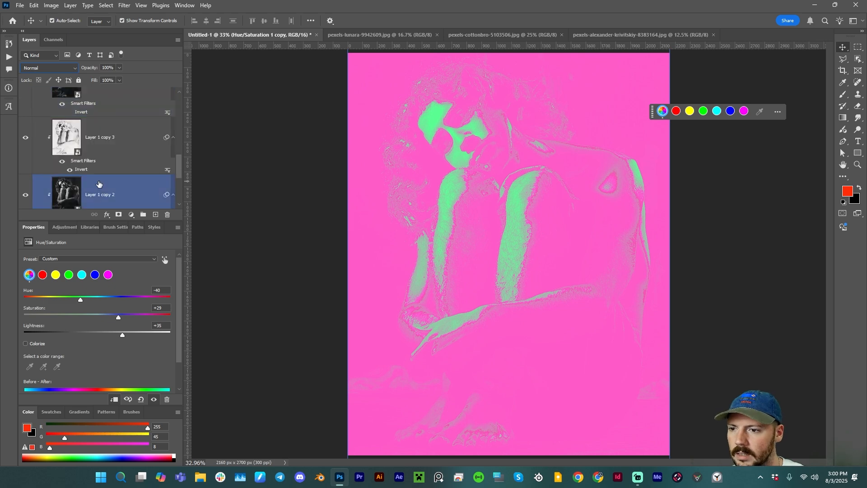
pyautogui.click(24, 138)
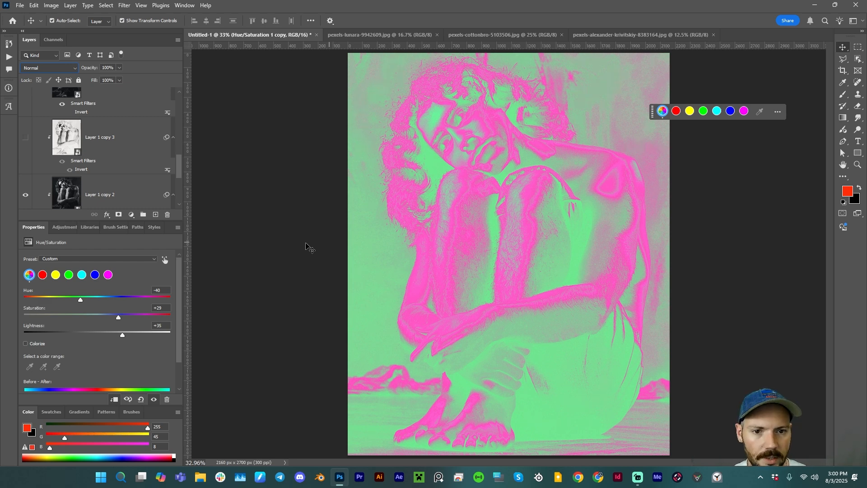
# - Set the blend mode of the Hue/Saturation 1 copy adjustment layer to Difference
pyautogui.scroll(3, 123, 181)
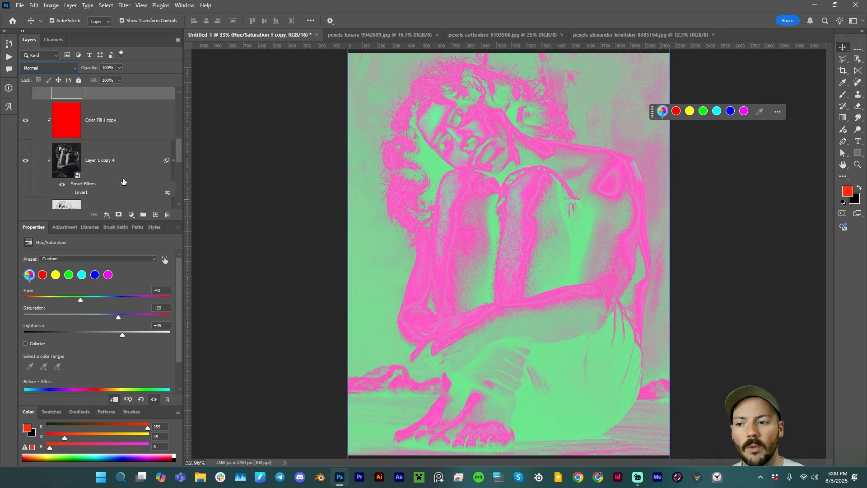
pyautogui.scroll(5, 122, 181)
pyautogui.click(66, 66)
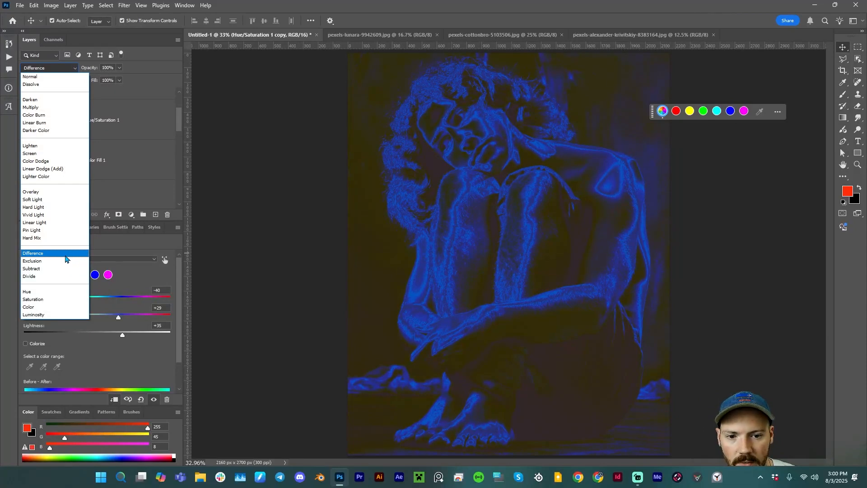
pyautogui.click(66, 257)
# - Set Hue/Saturation 1 copy to hue +38, saturation -22 and lightness -100
pyautogui.scroll(-4, 111, 163)
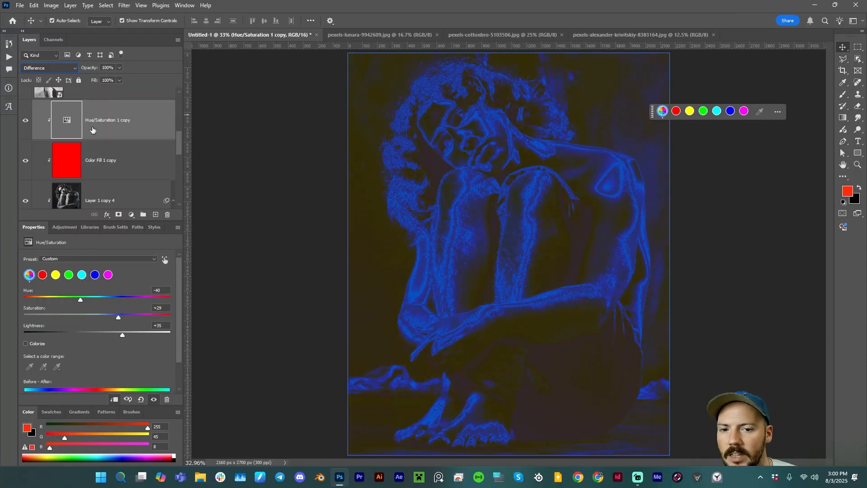
pyautogui.click(143, 187)
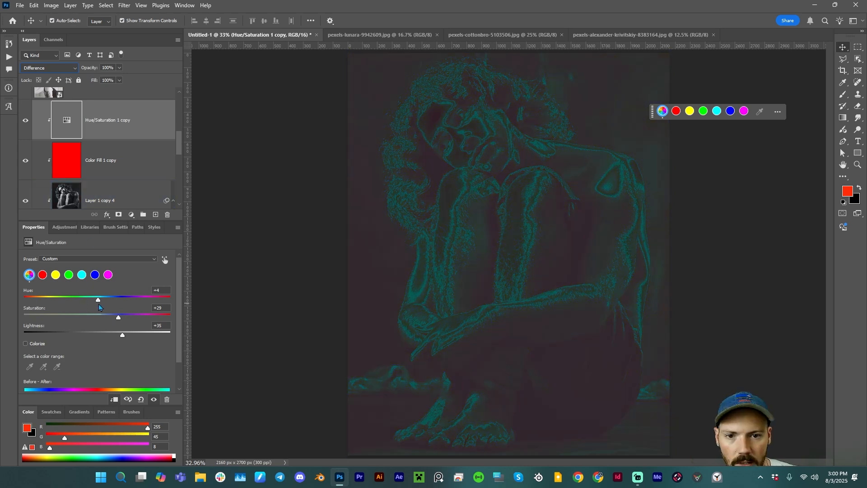
pyautogui.moveTo(99, 304); pyautogui.dragTo(112, 305)
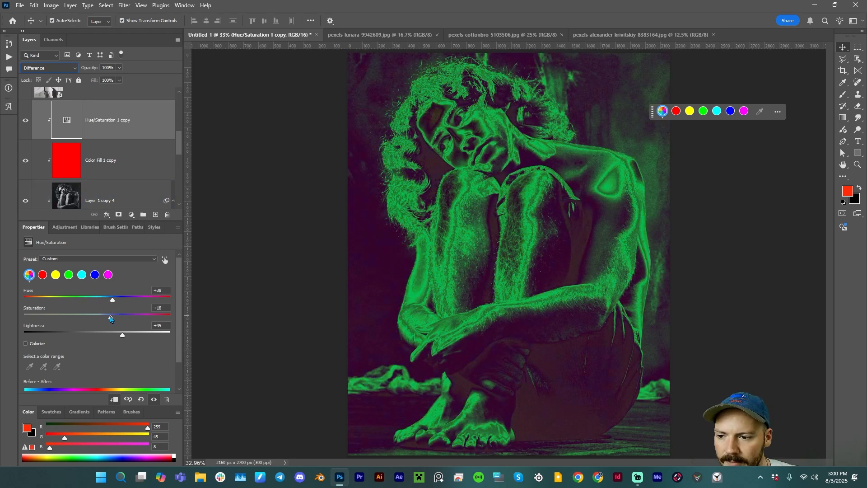
pyautogui.moveTo(122, 335); pyautogui.dragTo(10, 343)
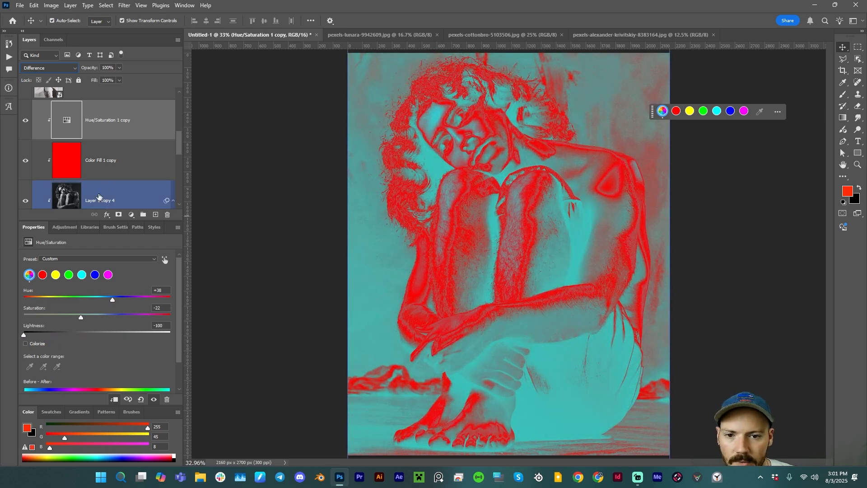
# - Hide Layer 1 copy 4 beneath Color Fill 1 copy
pyautogui.scroll(-2, 32, 181)
pyautogui.scroll(1, 33, 140)
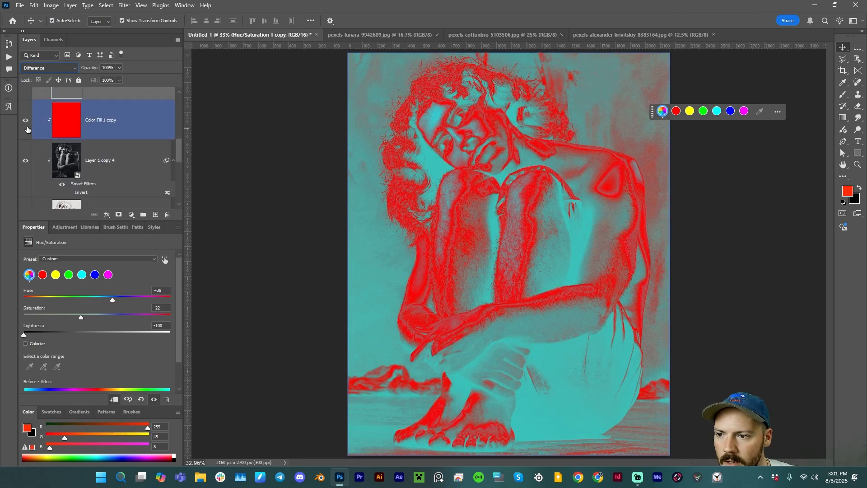
pyautogui.click(25, 161)
pyautogui.scroll(-2, 26, 171)
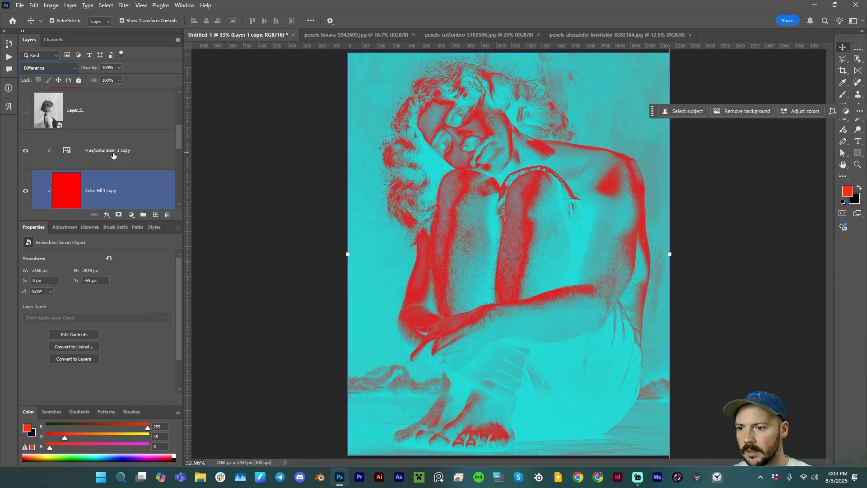
pyautogui.click(114, 152)
pyautogui.scroll(1, 118, 163)
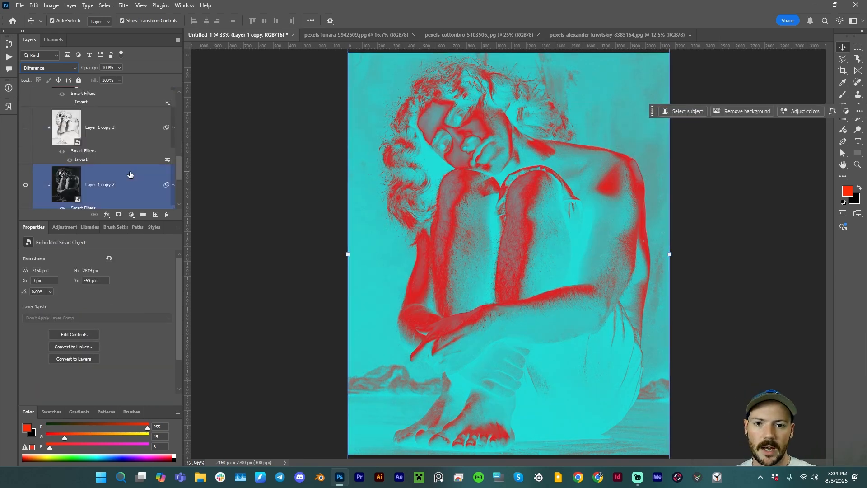
pyautogui.scroll(-1, 131, 174)
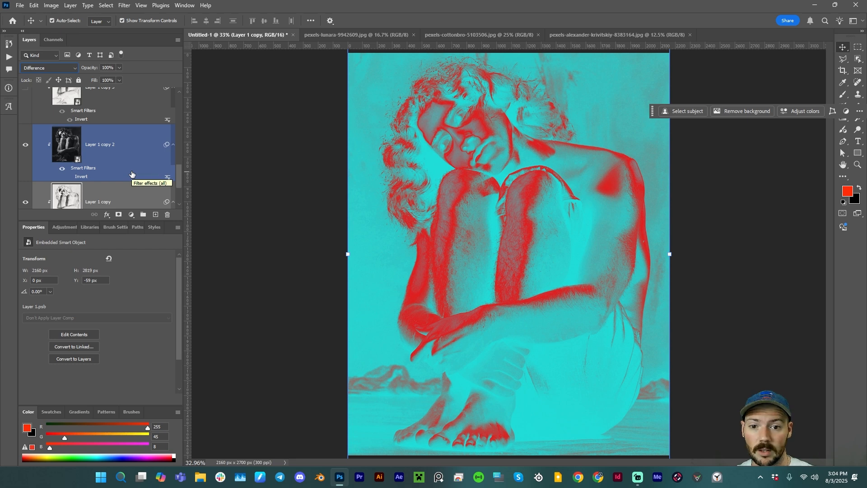
pyautogui.moveTo(178, 175); pyautogui.dragTo(176, 153)
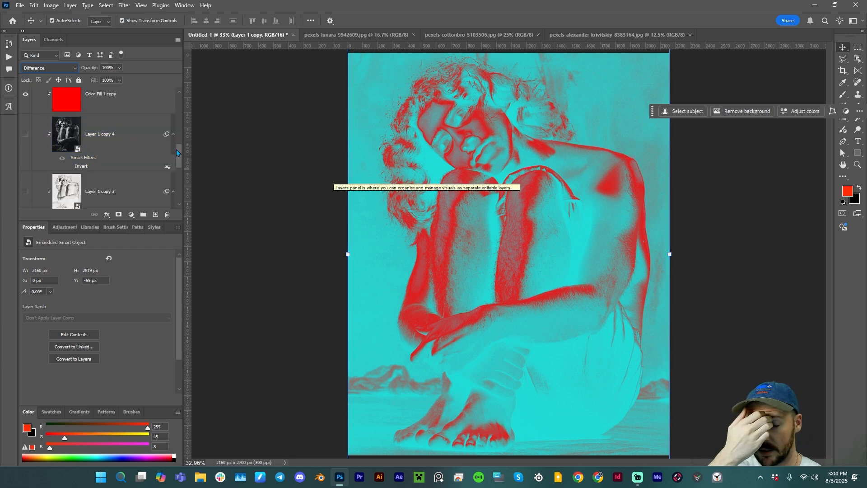